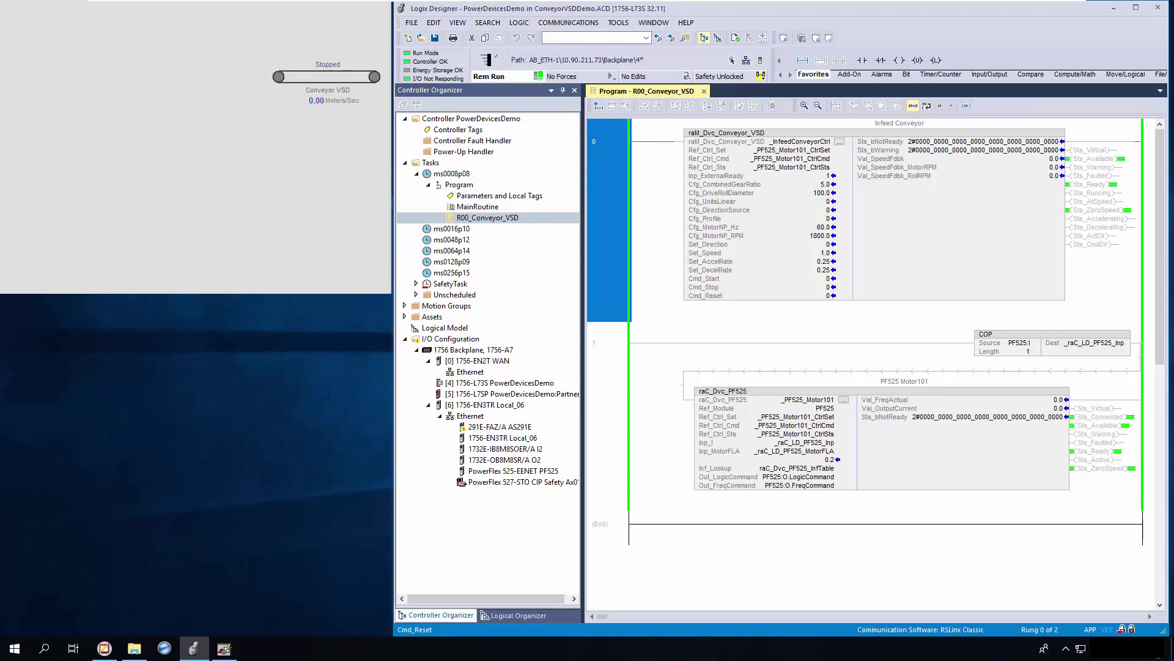
Step: Review the infeed conveyor faceplate's configuration, warnings and not-ready pages, plus the linked PowerFlex 525 drive faceplate
{"action": "left_click", "coordinate": [320, 80]}
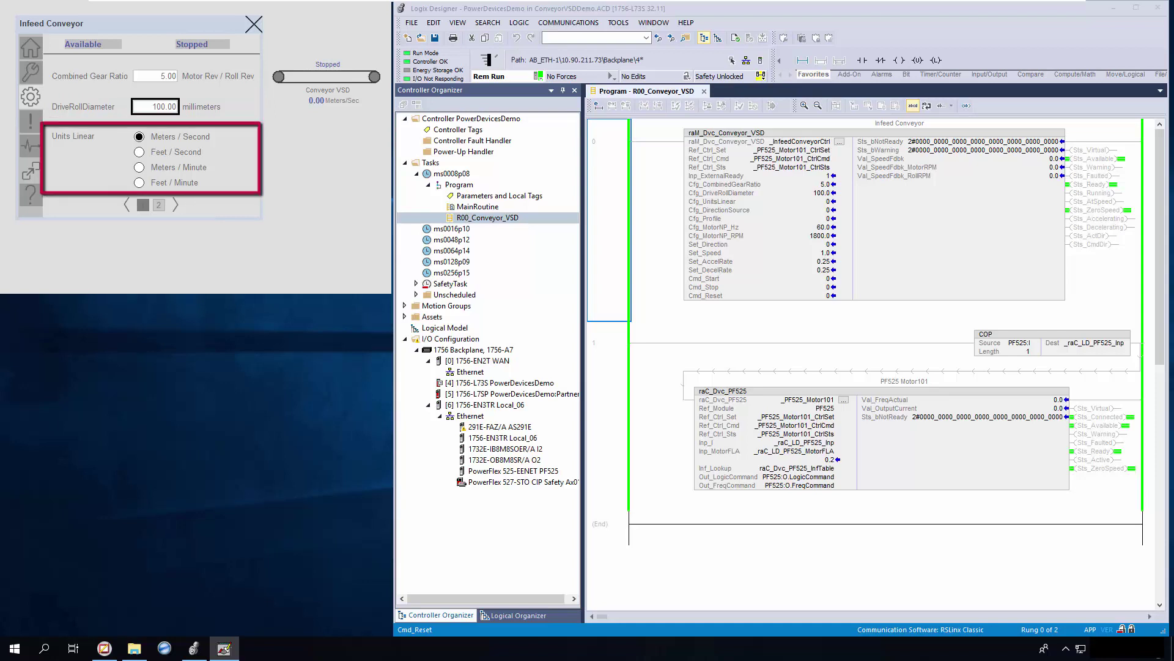
{"action": "left_click", "coordinate": [159, 206]}
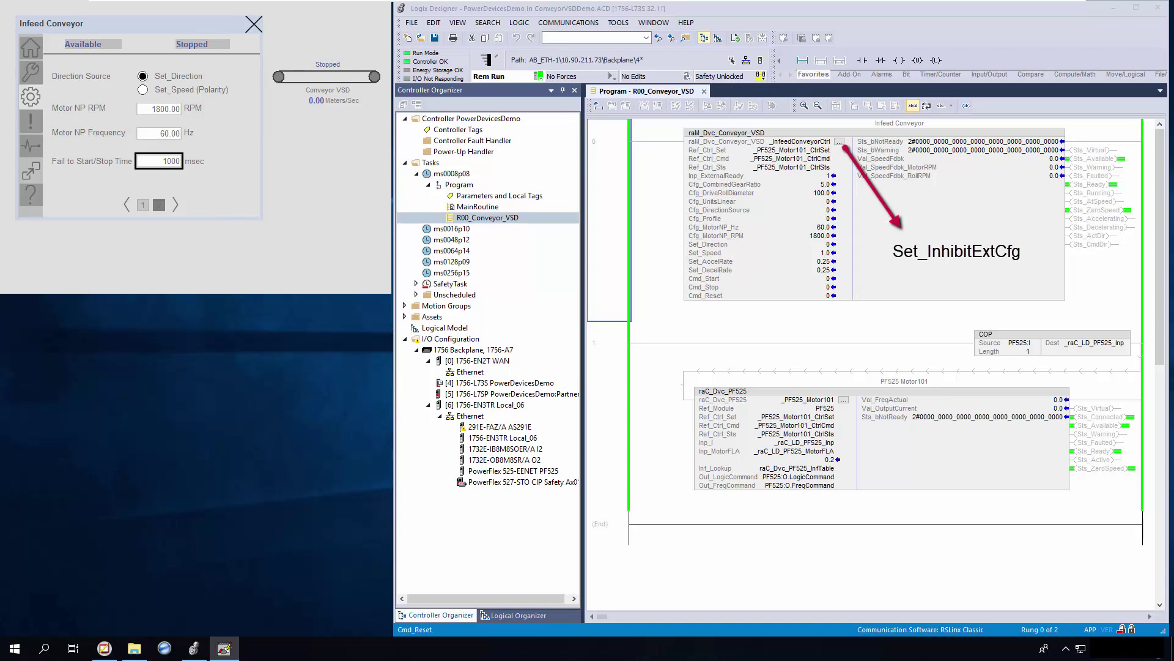
{"action": "left_click", "coordinate": [28, 123]}
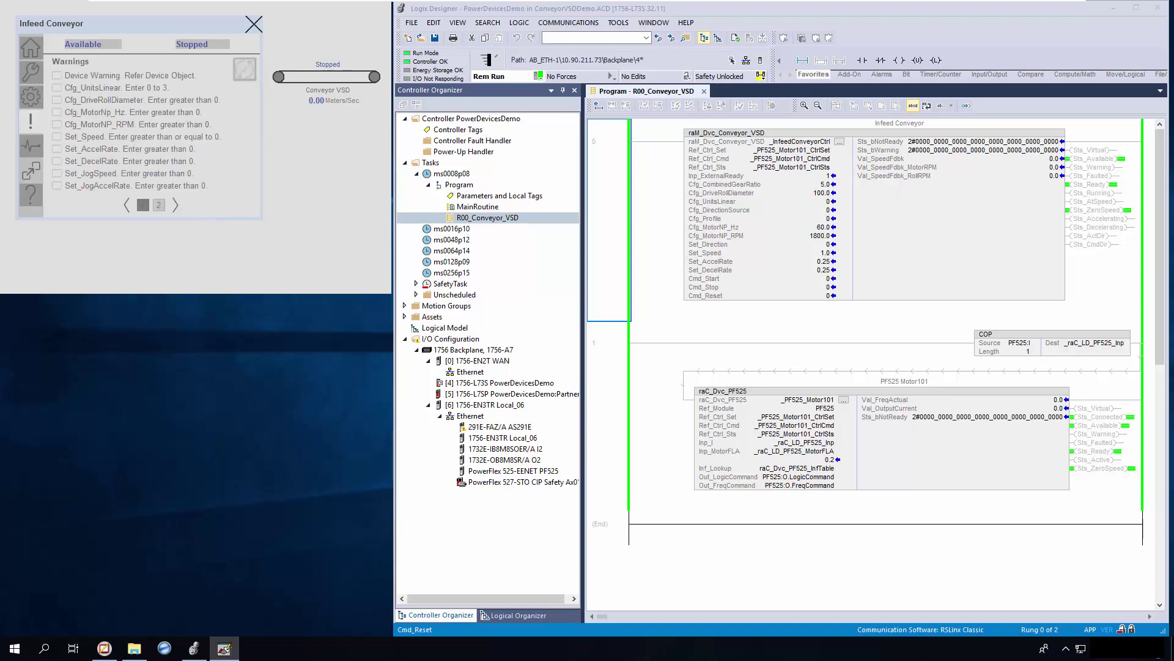
{"action": "left_click", "coordinate": [39, 148]}
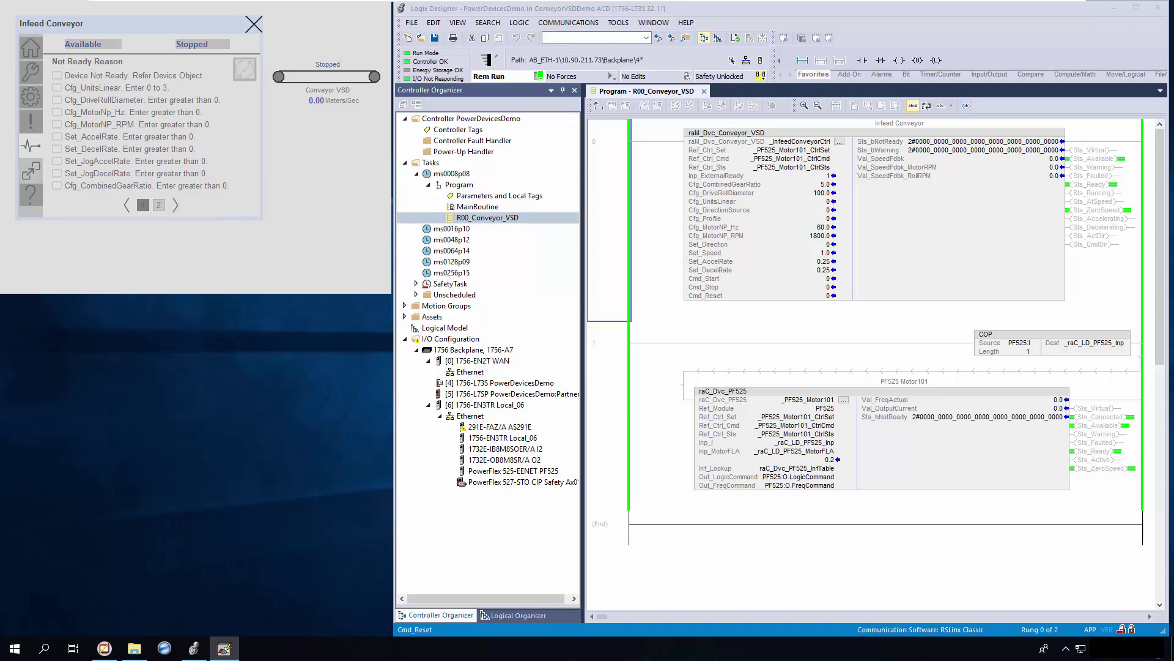
{"action": "left_click", "coordinate": [24, 174]}
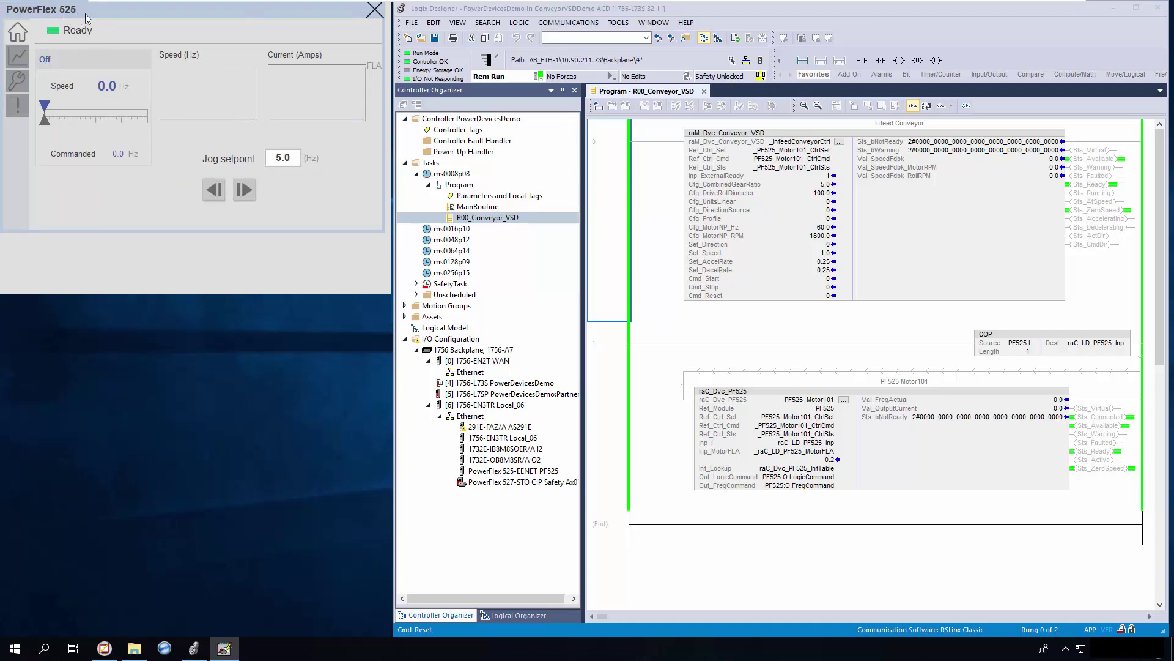
{"action": "left_click", "coordinate": [374, 10]}
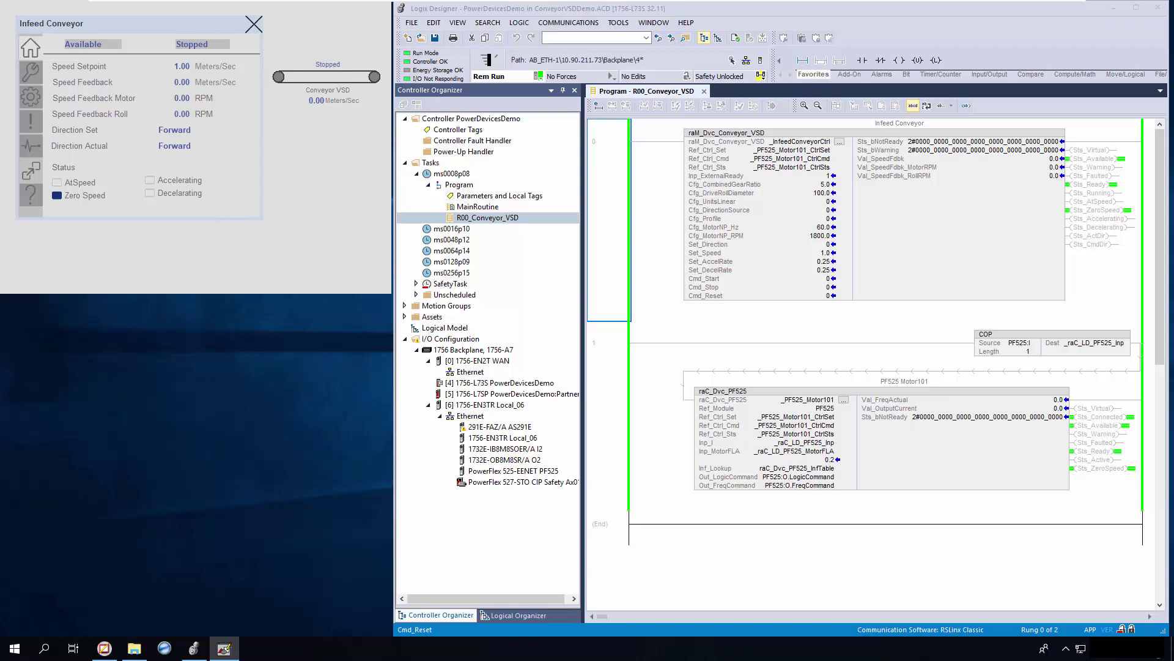
Step: Start the infeed conveyor by setting Cmd_Start to 1, and view the PowerFlex 525 speed and current trends
{"action": "double_click", "coordinate": [820, 279]}
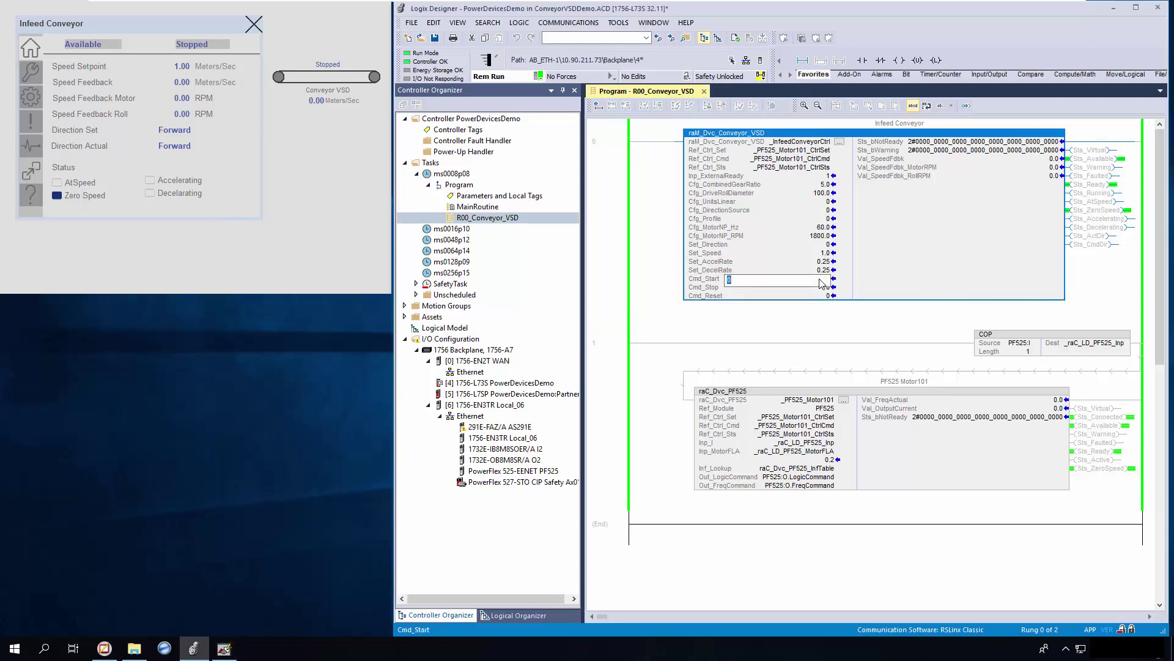
{"action": "type", "text": "1"}
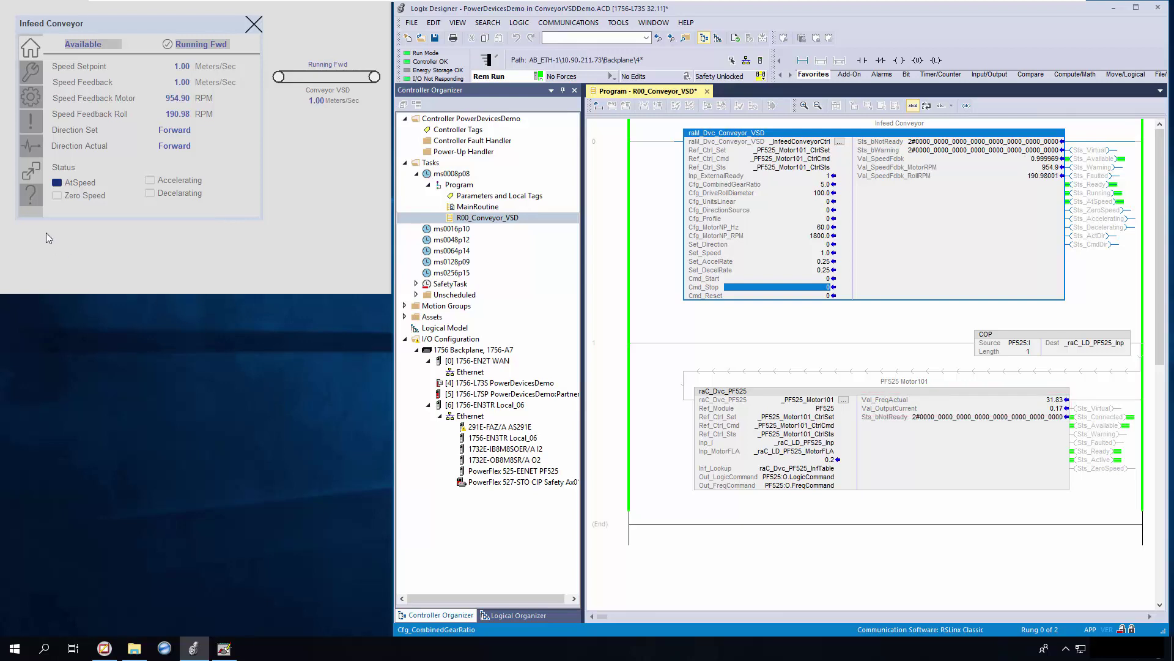
{"action": "left_click", "coordinate": [22, 172]}
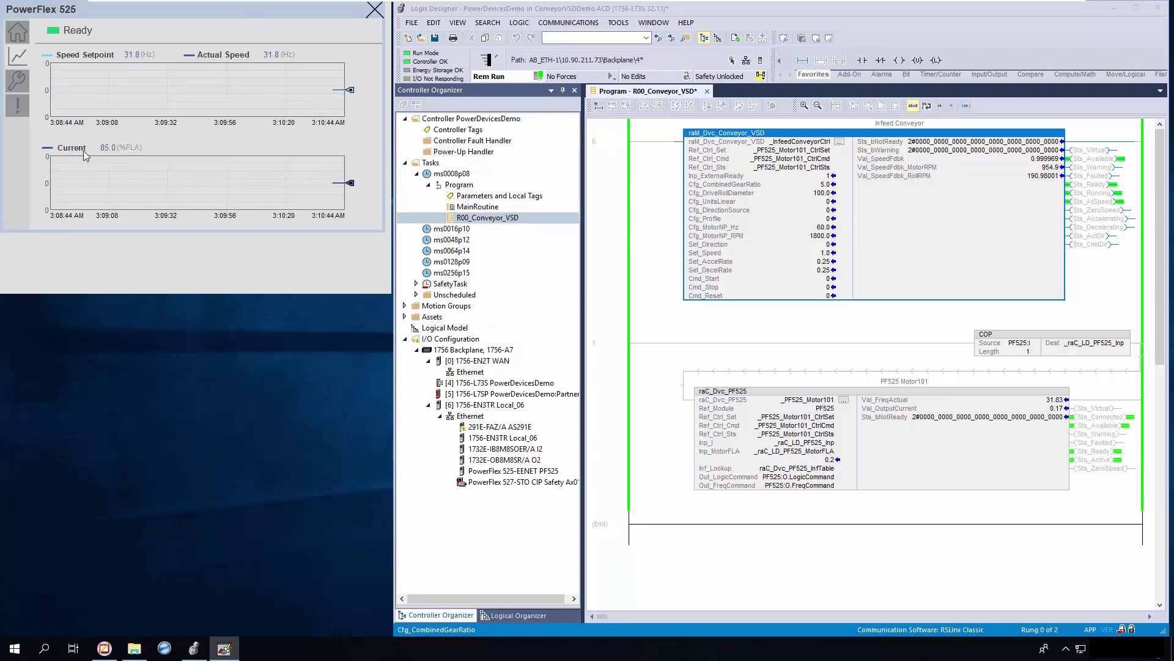
{"action": "left_click", "coordinate": [374, 13]}
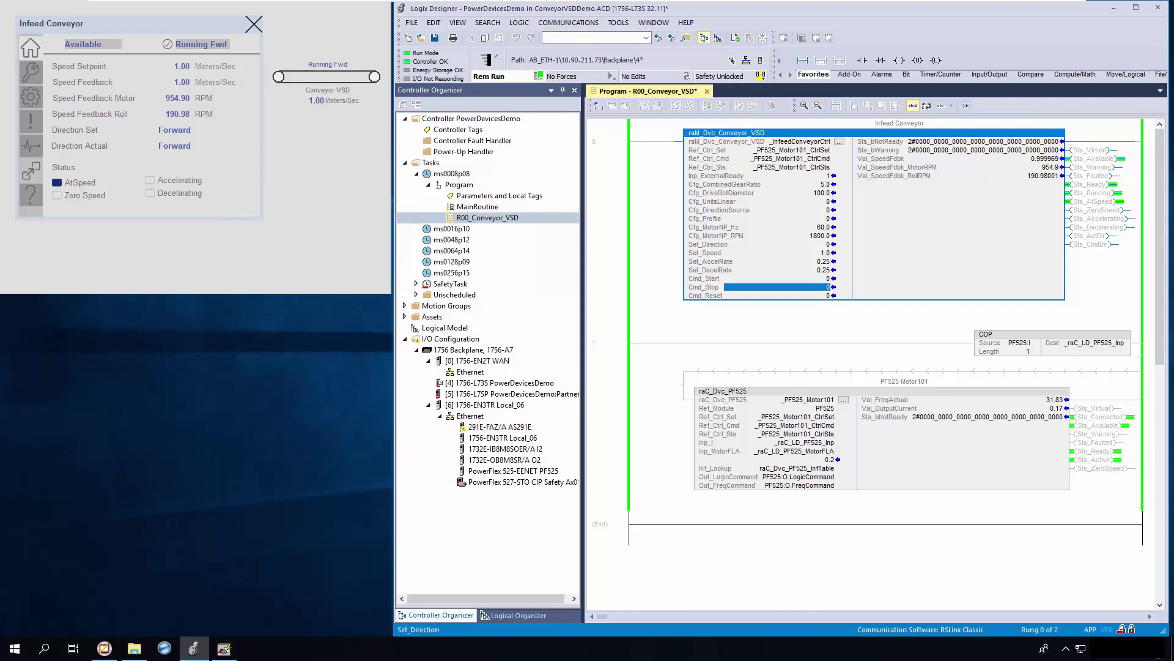
Step: Stop the infeed conveyor by setting Cmd_Stop to 1 on the raM_Dvc_Conveyor_VSD instruction
{"action": "double_click", "coordinate": [777, 288]}
{"action": "type", "text": "1"}
{"action": "key", "text": "Return"}
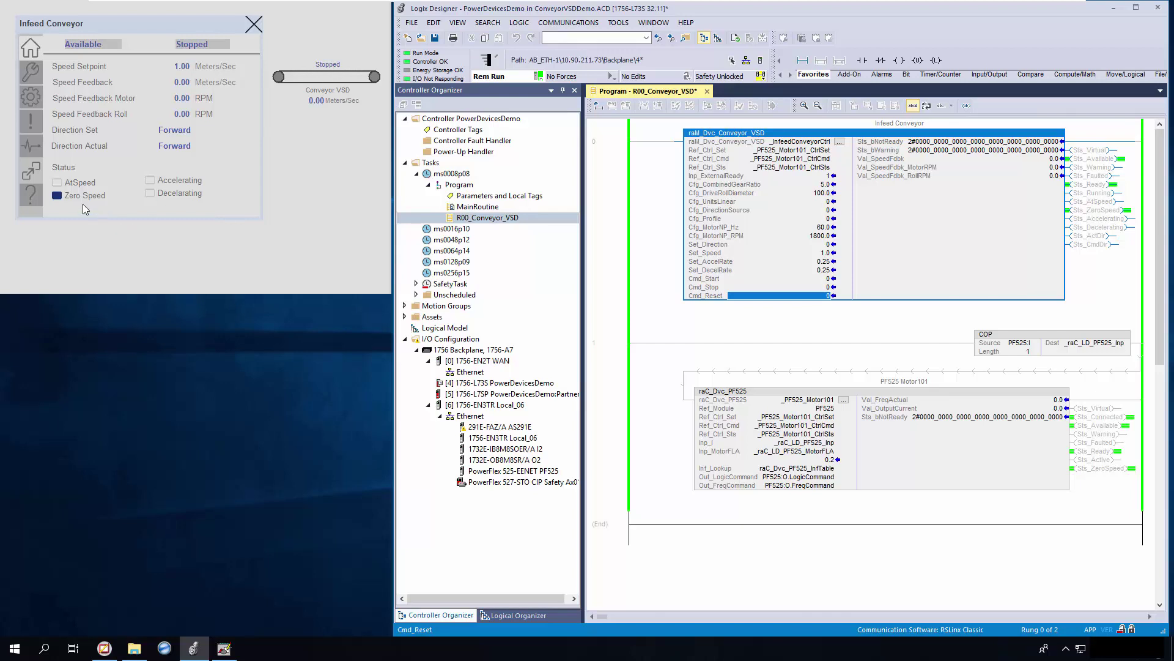
Step: Jog the infeed conveyor forward from the jog controls of its faceplate
{"action": "left_click", "coordinate": [31, 72]}
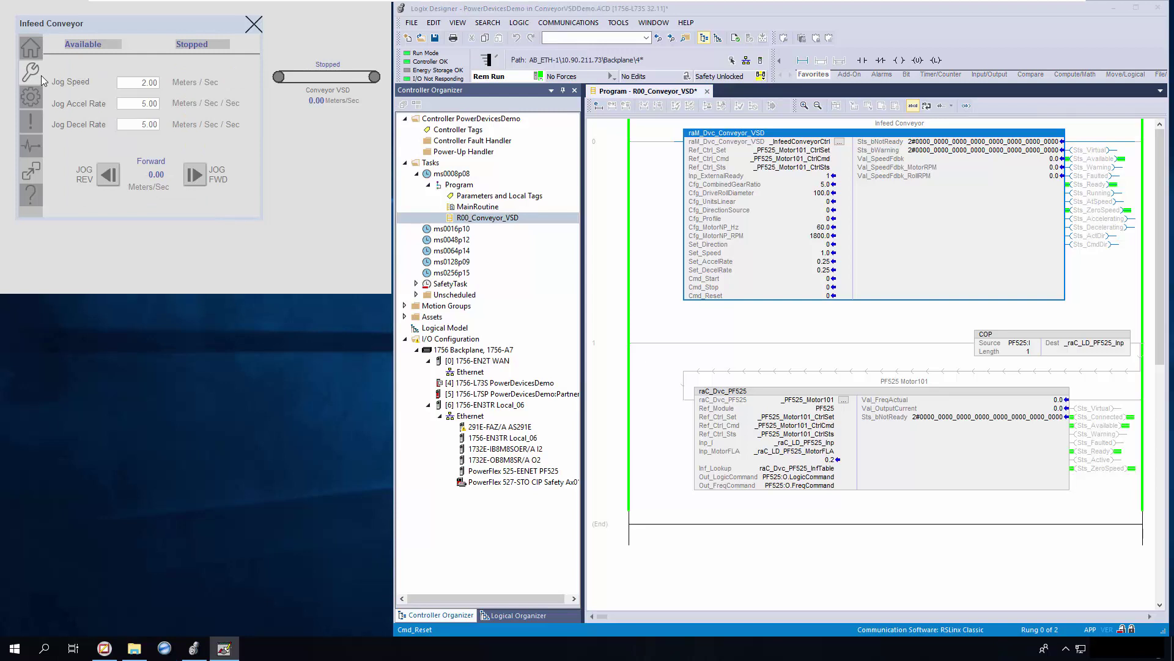
{"action": "left_click", "coordinate": [193, 178]}
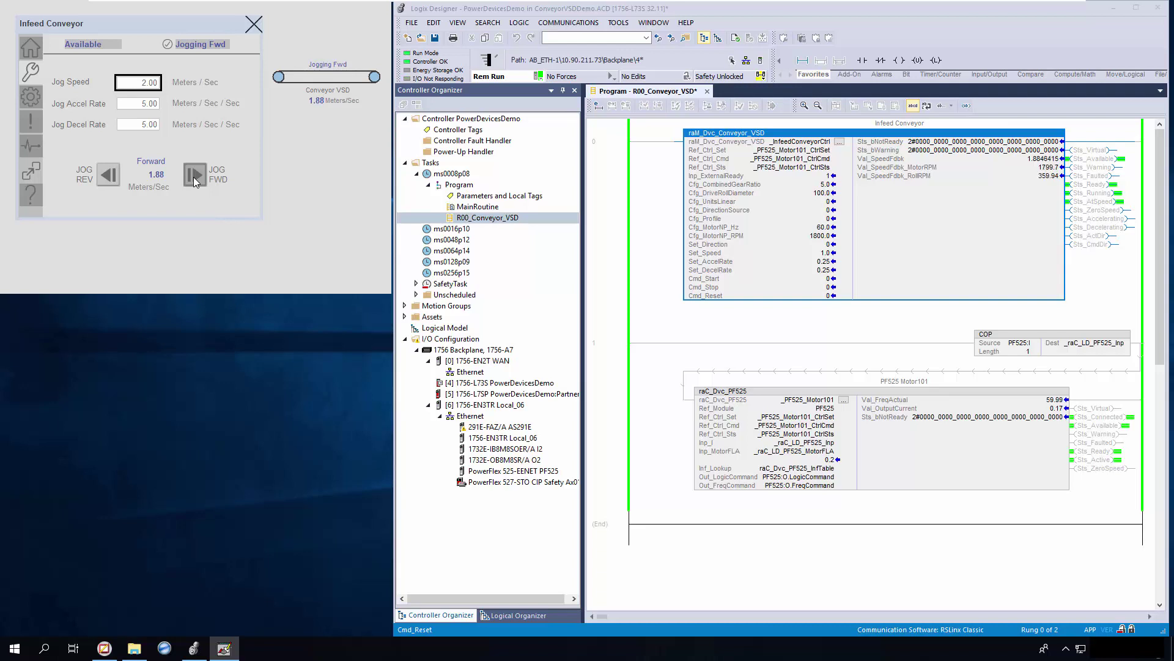
{"action": "left_click_drag", "start_coordinate": [193, 177], "coordinate": [193, 177]}
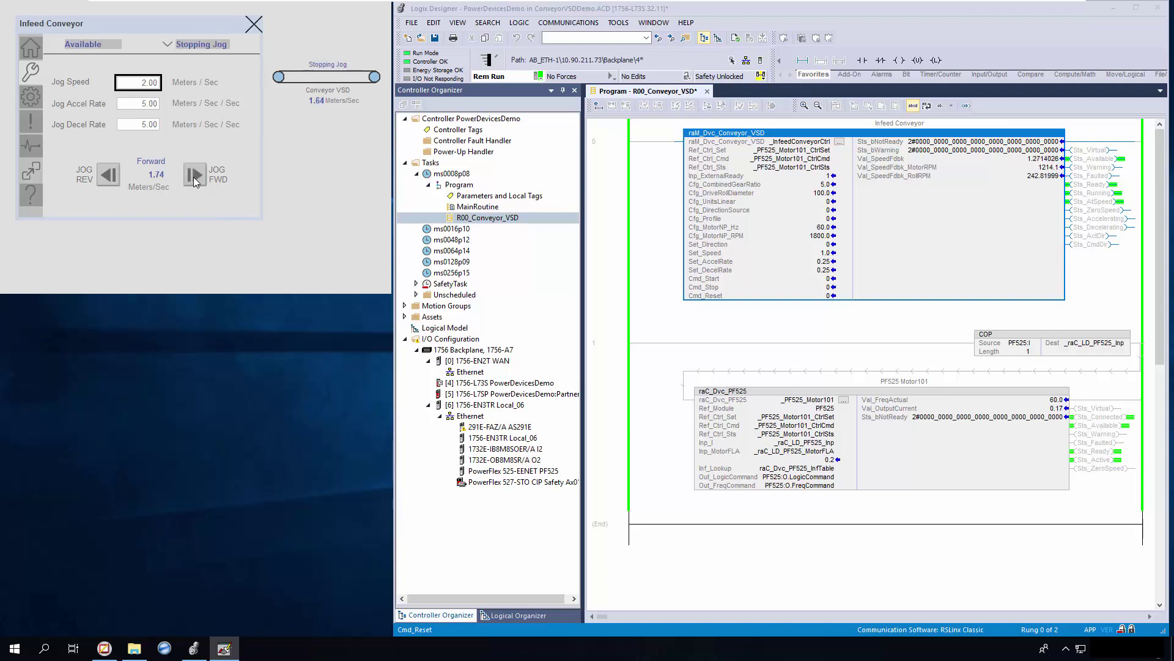
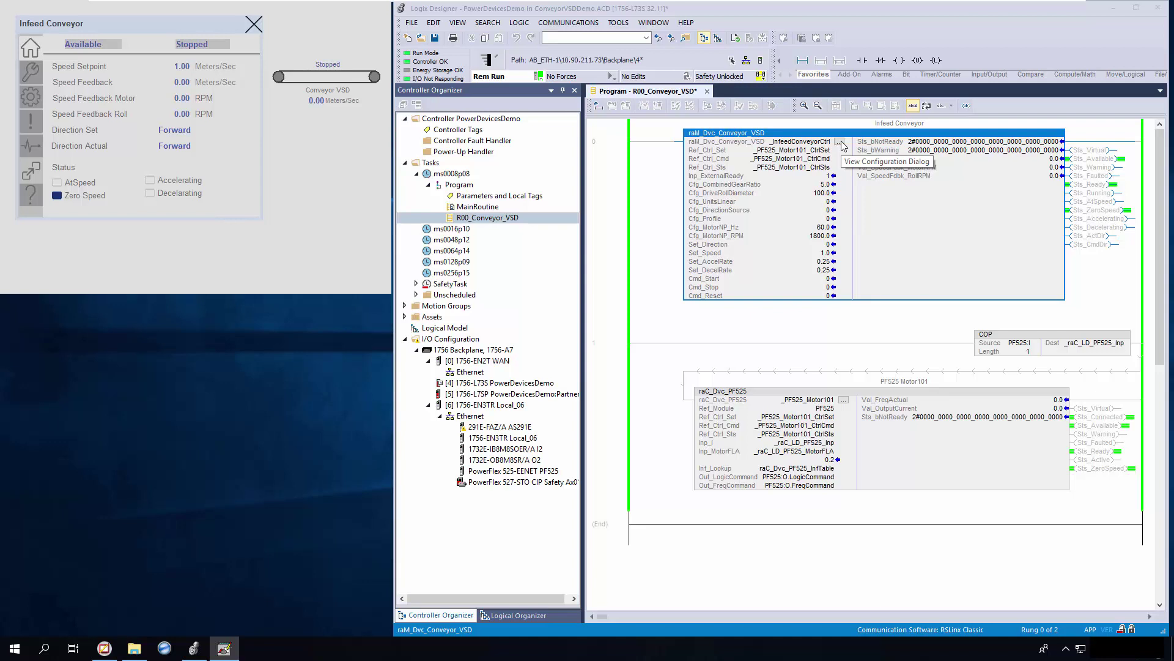
Step: Switch the infeed conveyor to virtual mode by setting Cmd_Virtual to 1 in the _InfeedConveyorCtrl properties
{"action": "left_click", "coordinate": [841, 142]}
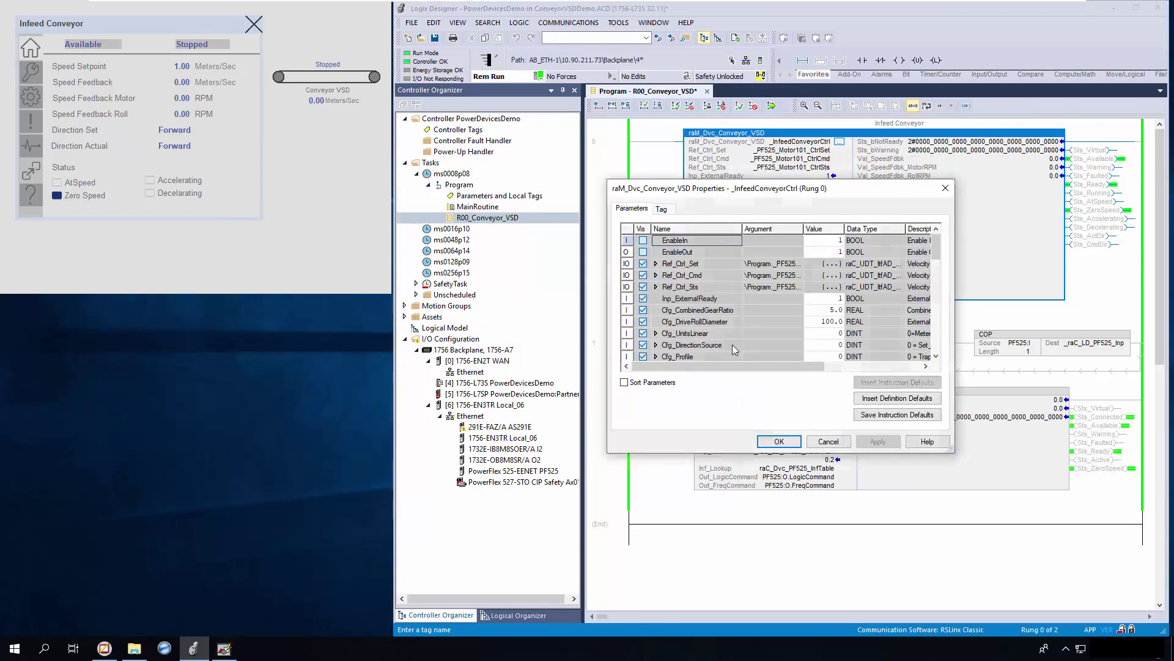
{"action": "scroll", "coordinate": [737, 343], "scroll_direction": "down", "scroll_amount": 5}
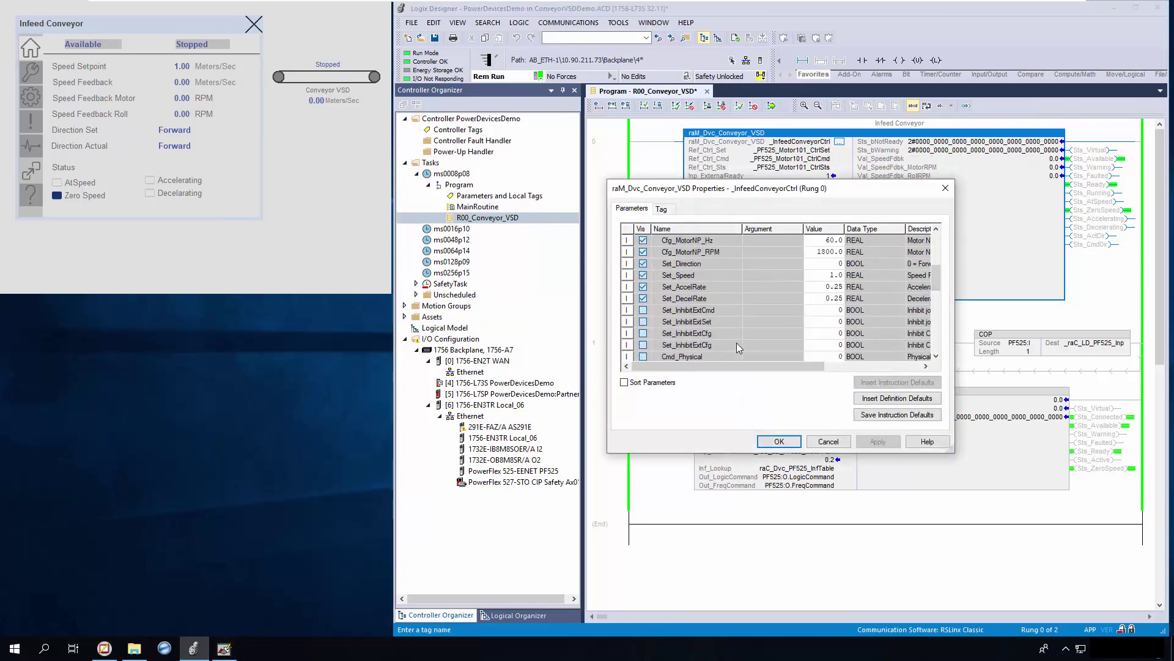
{"action": "scroll", "coordinate": [737, 342], "scroll_direction": "down", "scroll_amount": 1}
{"action": "left_click", "coordinate": [820, 309]}
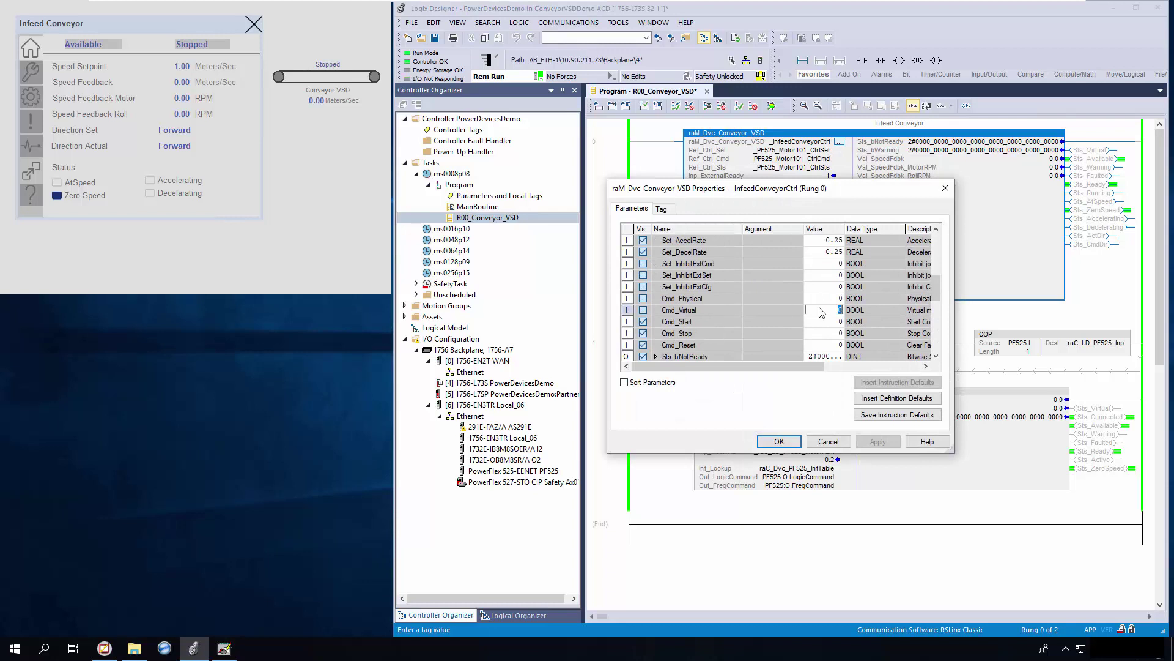
{"action": "type", "text": "1"}
{"action": "key", "text": "Return"}
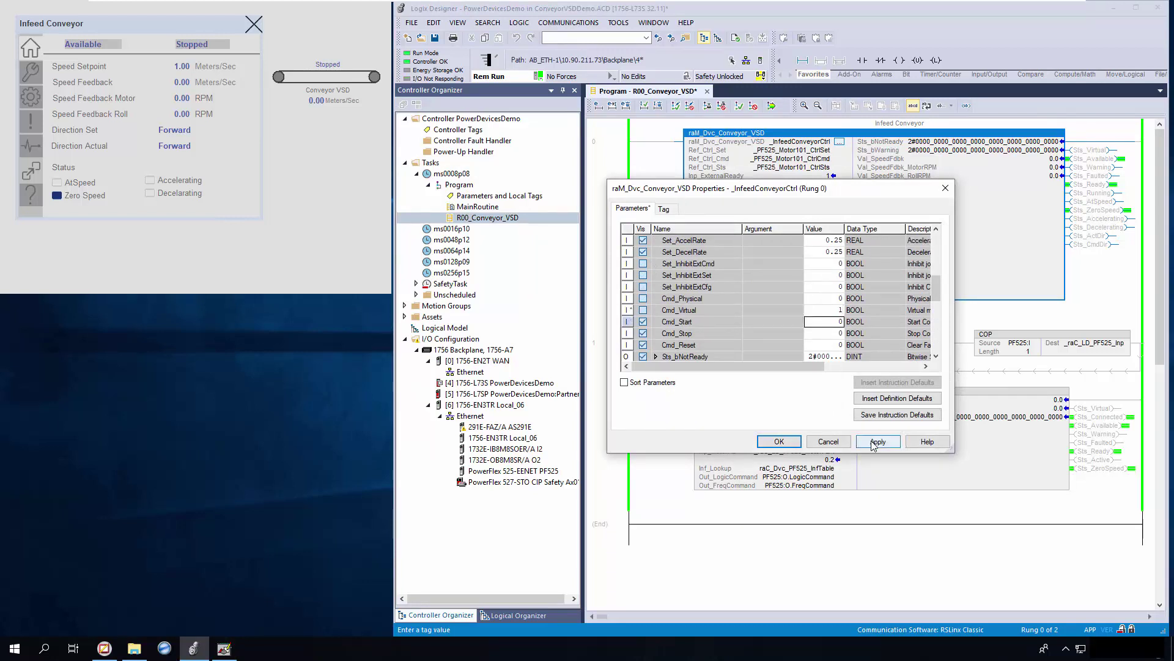
{"action": "left_click", "coordinate": [873, 443]}
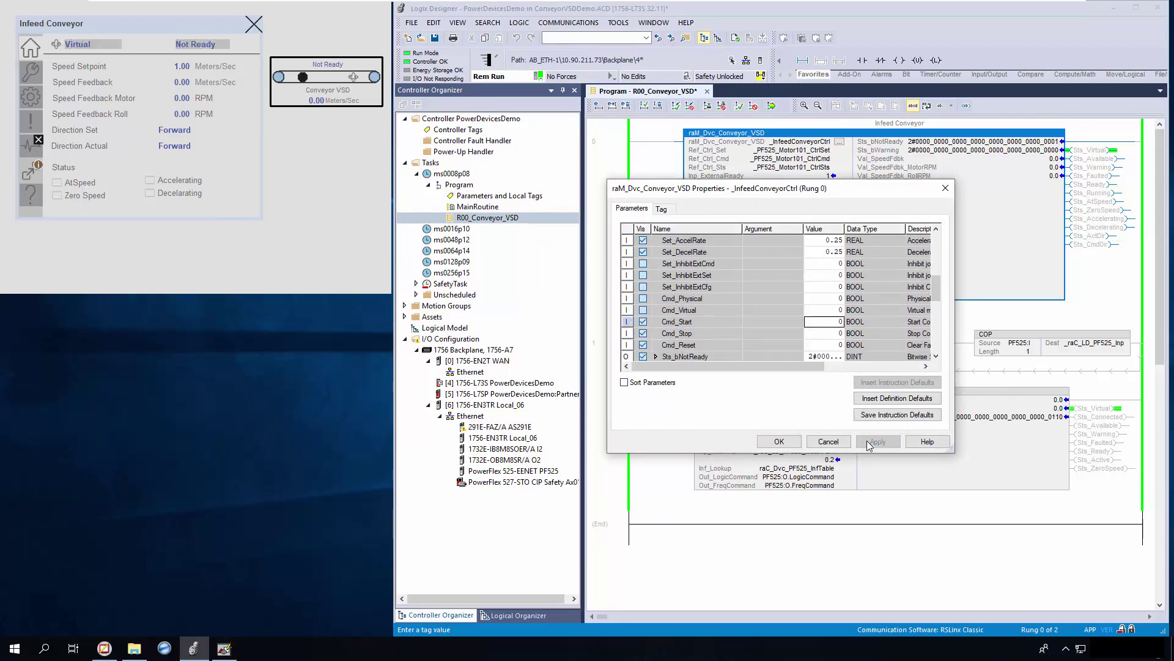
{"action": "left_click", "coordinate": [780, 442]}
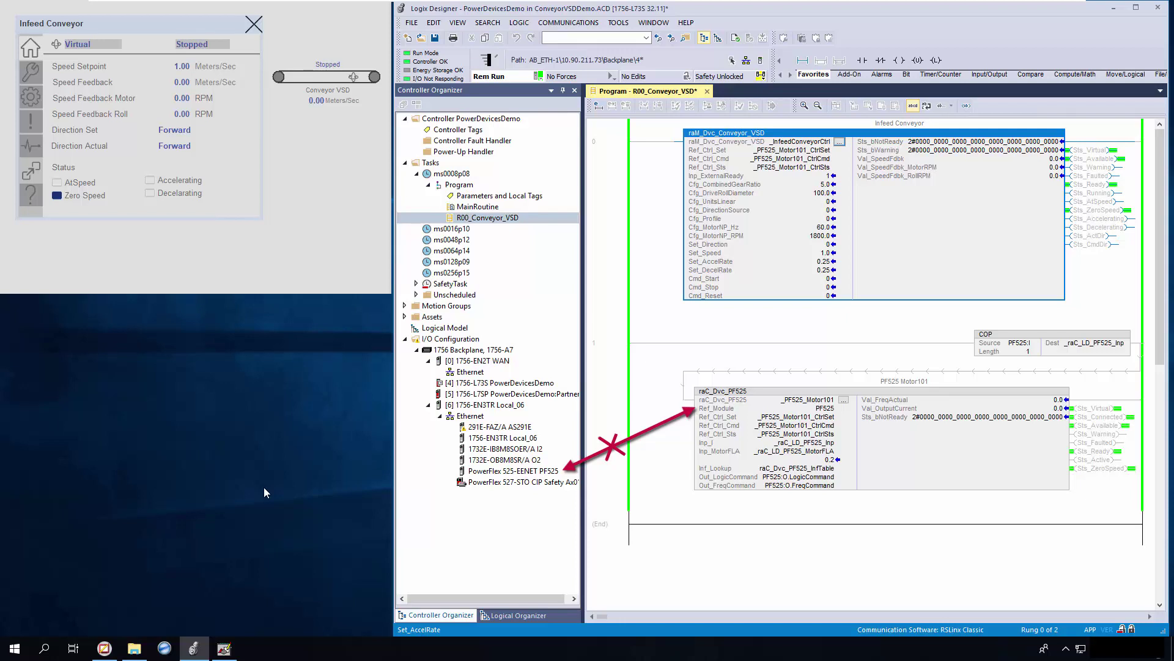
Step: Run and stop the virtual infeed conveyor by setting Cmd_Start to 1 and, once it is at speed, Cmd_Stop to 1
{"action": "left_click", "coordinate": [809, 280]}
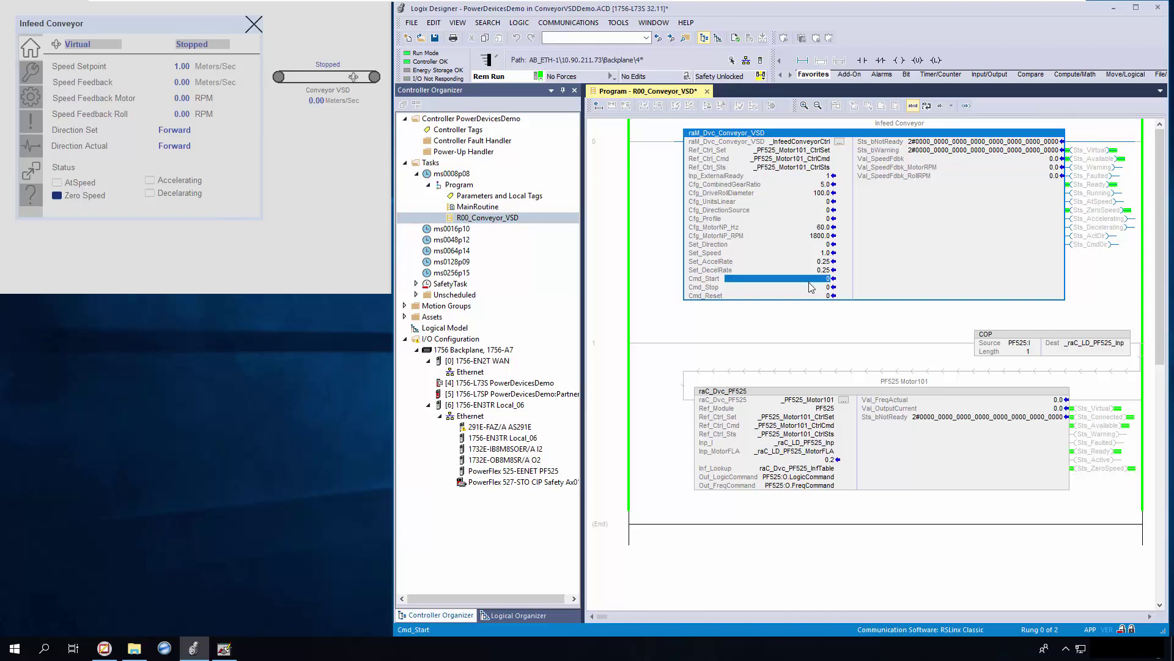
{"action": "type", "text": "1"}
{"action": "key", "text": "Return"}
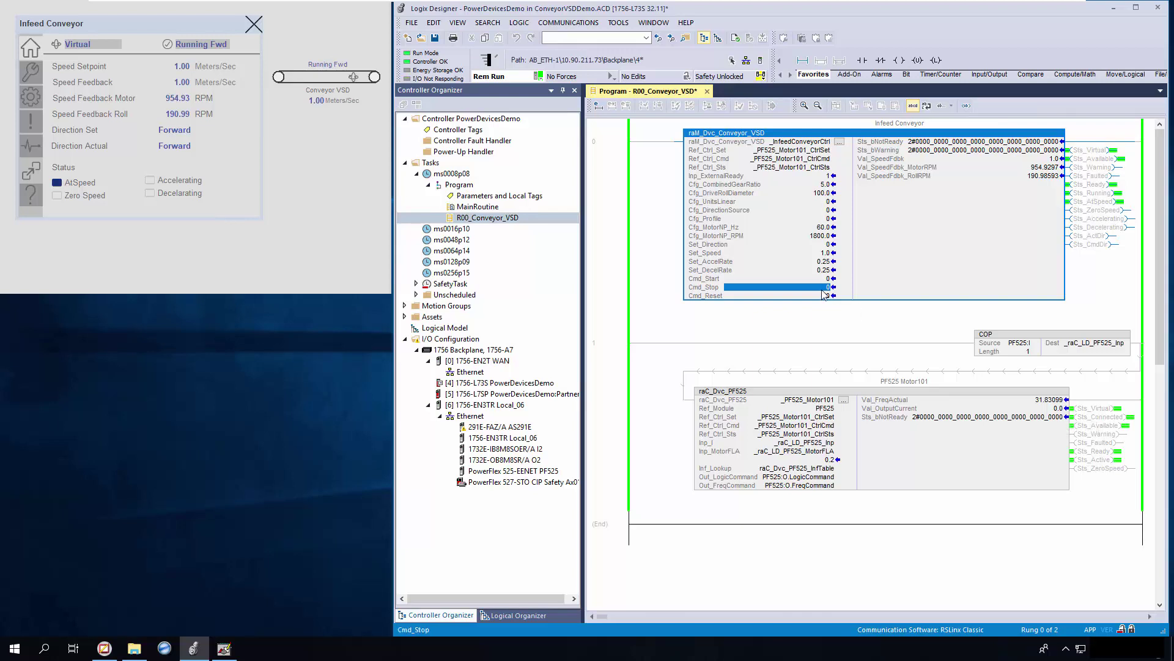
{"action": "type", "text": "1"}
{"action": "key", "text": "Return"}
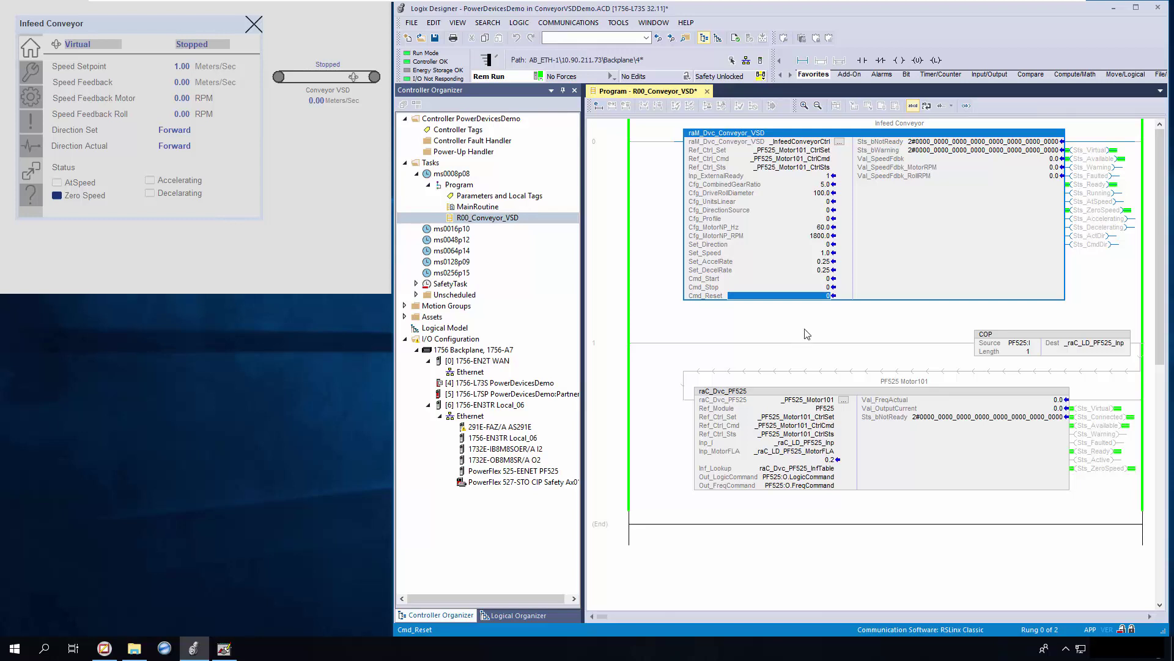
Step: Return the infeed conveyor to physical mode by setting Cmd_Physical to 1 in the _InfeedConveyorCtrl properties
{"action": "left_click", "coordinate": [839, 141]}
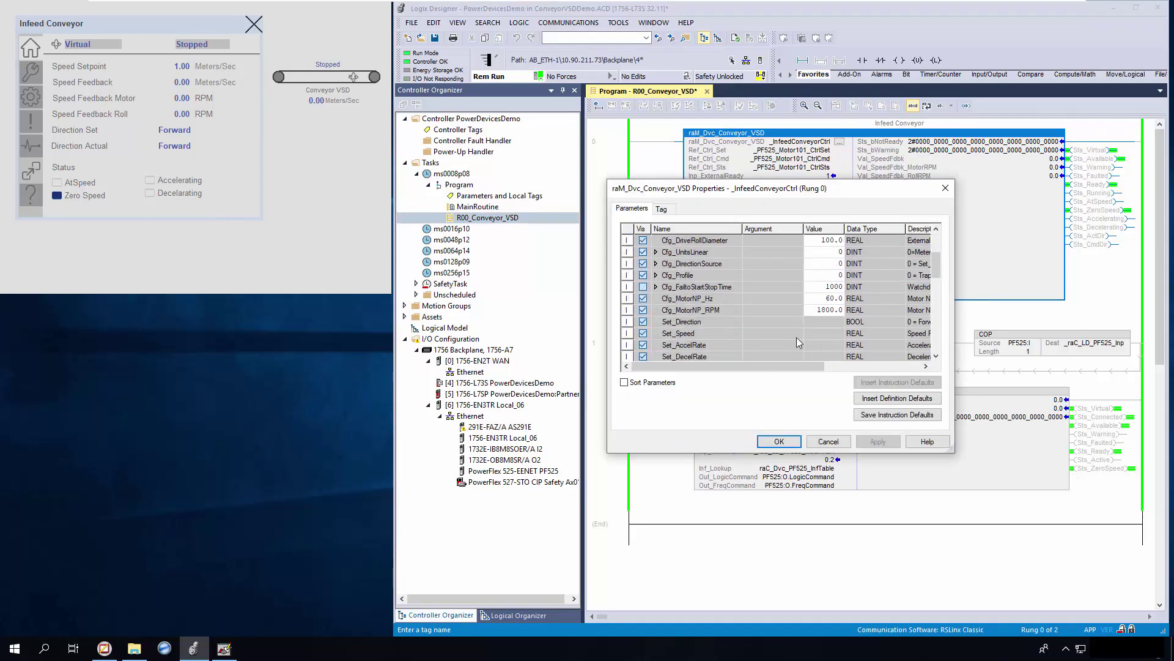
{"action": "scroll", "coordinate": [814, 343], "scroll_direction": "down", "scroll_amount": 2}
{"action": "left_click", "coordinate": [834, 346]}
{"action": "type", "text": "1"}
{"action": "key", "text": "Return"}
{"action": "left_click", "coordinate": [779, 441]}
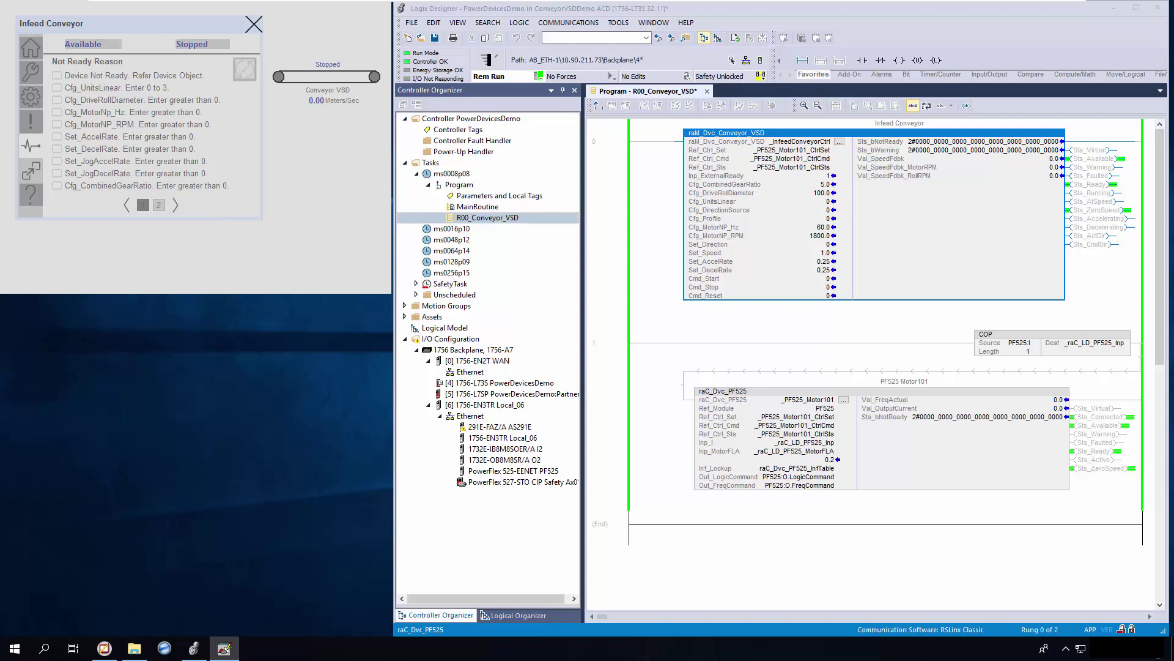
Step: Set the infeed conveyor's Cfg_DriveRollDiameter to 0 to provoke a not-ready condition, and restore it to 100
{"action": "left_click", "coordinate": [820, 193]}
{"action": "type", "text": "0"}
{"action": "key", "text": "Return"}
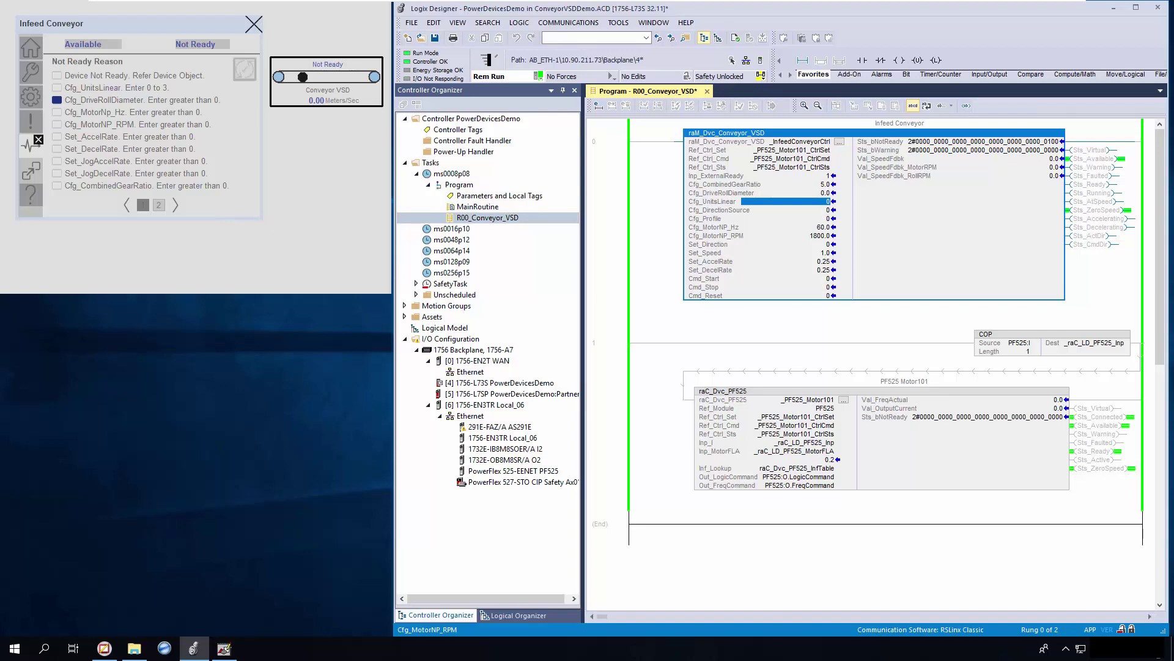
{"action": "left_click", "coordinate": [808, 195]}
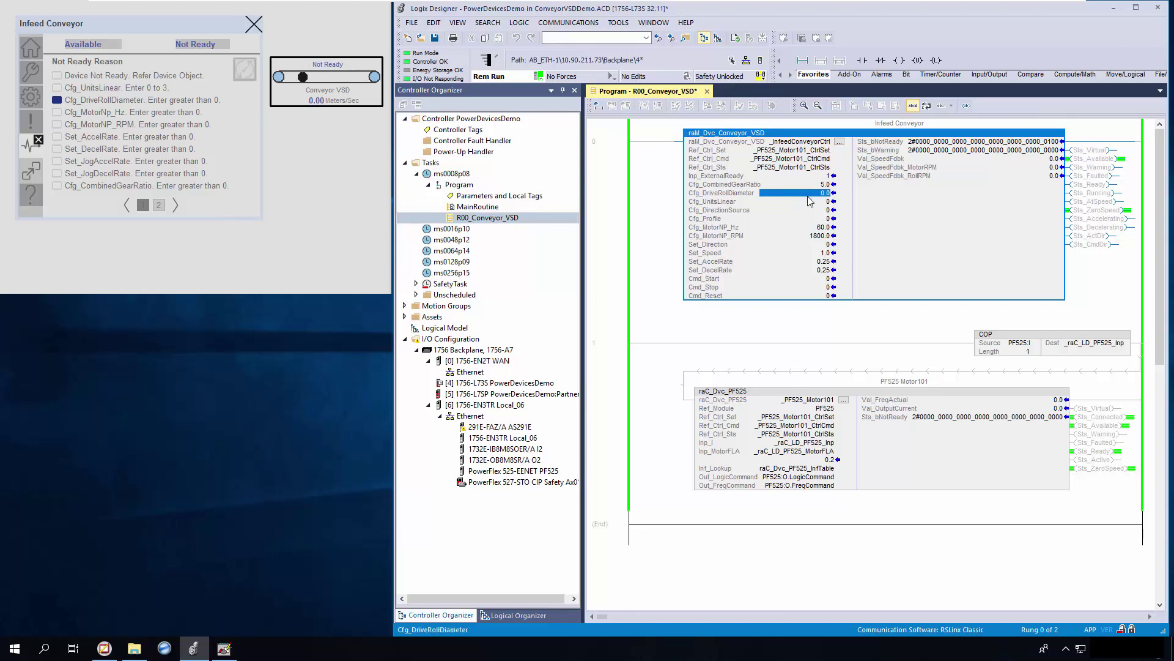
{"action": "type", "text": "100"}
{"action": "key", "text": "Return"}
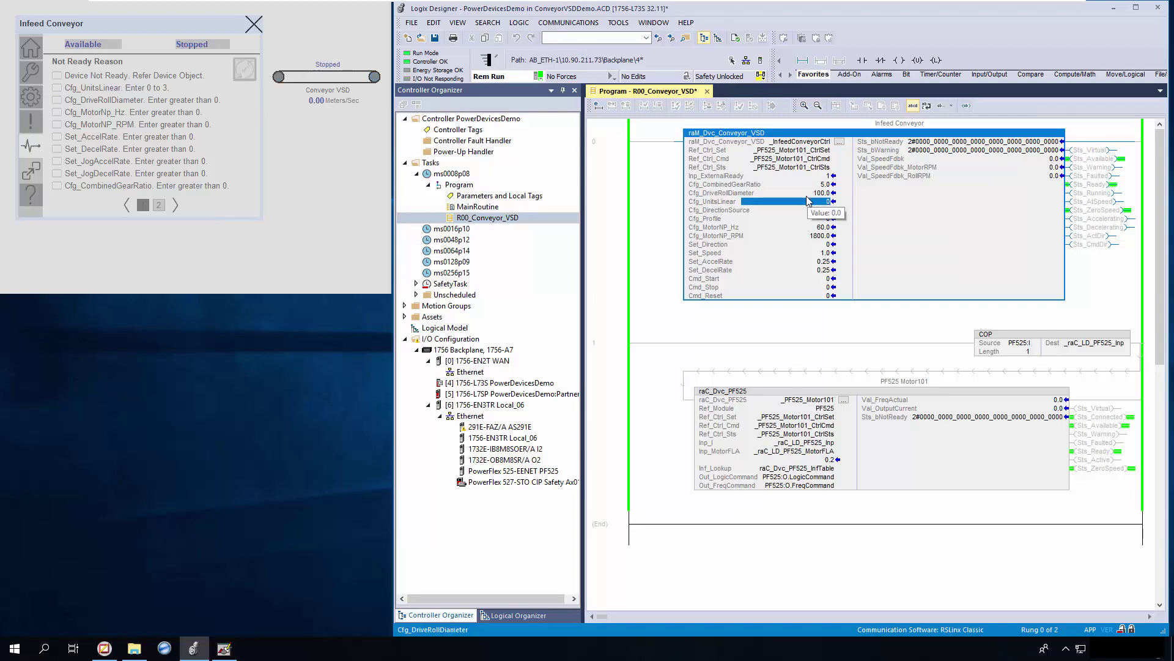
Step: Review both pages of the infeed conveyor faceplate's warnings list
{"action": "left_click", "coordinate": [218, 282]}
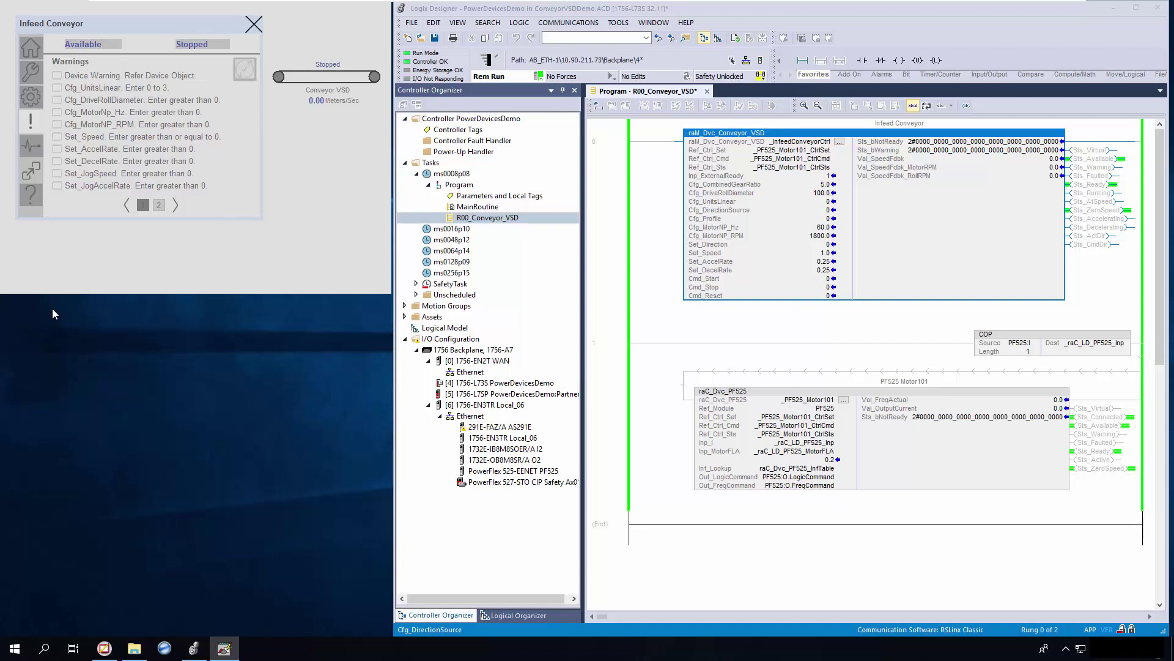
{"action": "left_click", "coordinate": [158, 205]}
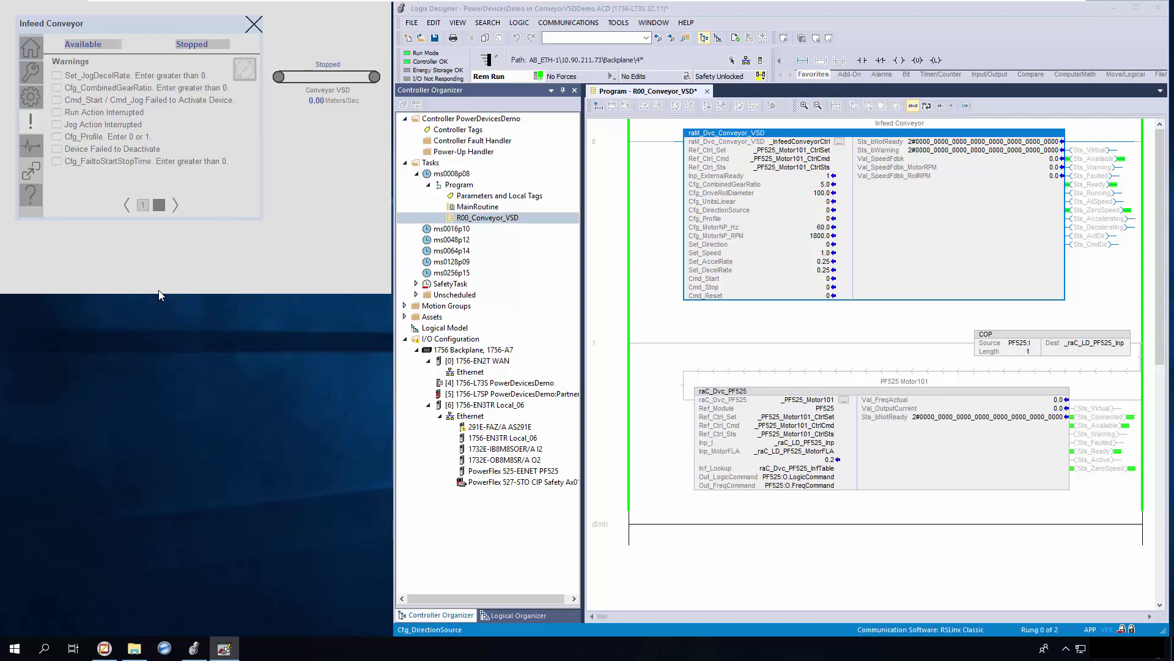
{"action": "left_click", "coordinate": [145, 208]}
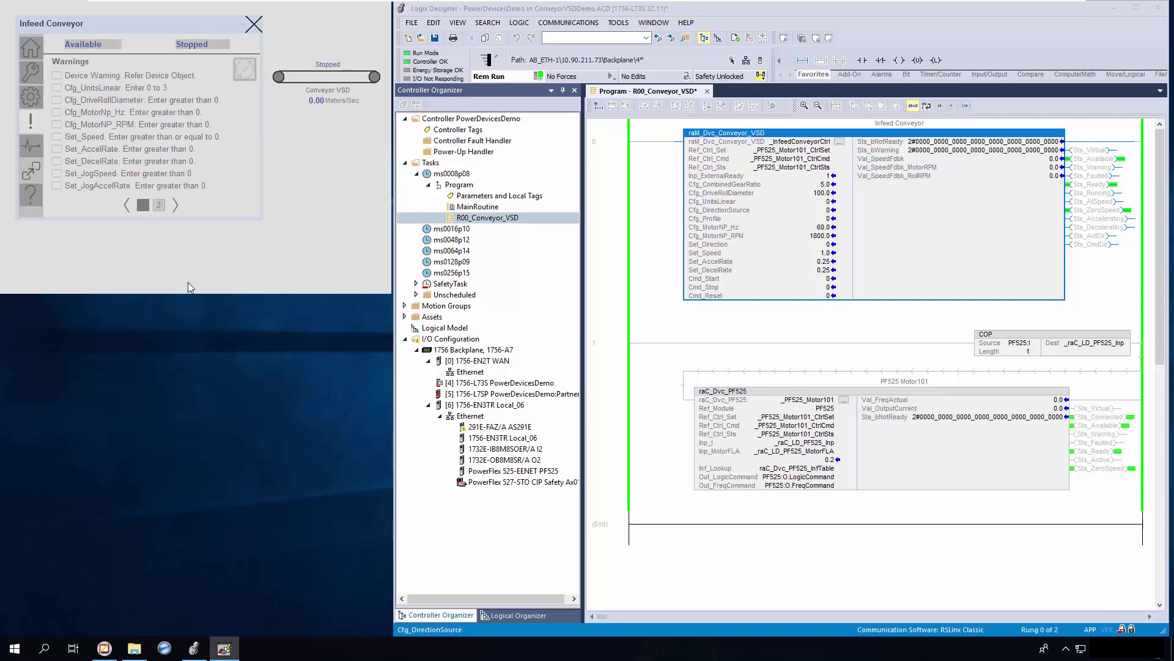
Step: Restart the infeed conveyor by setting Cmd_Start to 1
{"action": "left_click", "coordinate": [811, 283]}
{"action": "type", "text": "1"}
{"action": "key", "text": "Return"}
Step: Set the running infeed conveyor's Set_AccelRate to 0 to trigger a warning
{"action": "key", "text": "Up"}
{"action": "key", "text": "Up"}
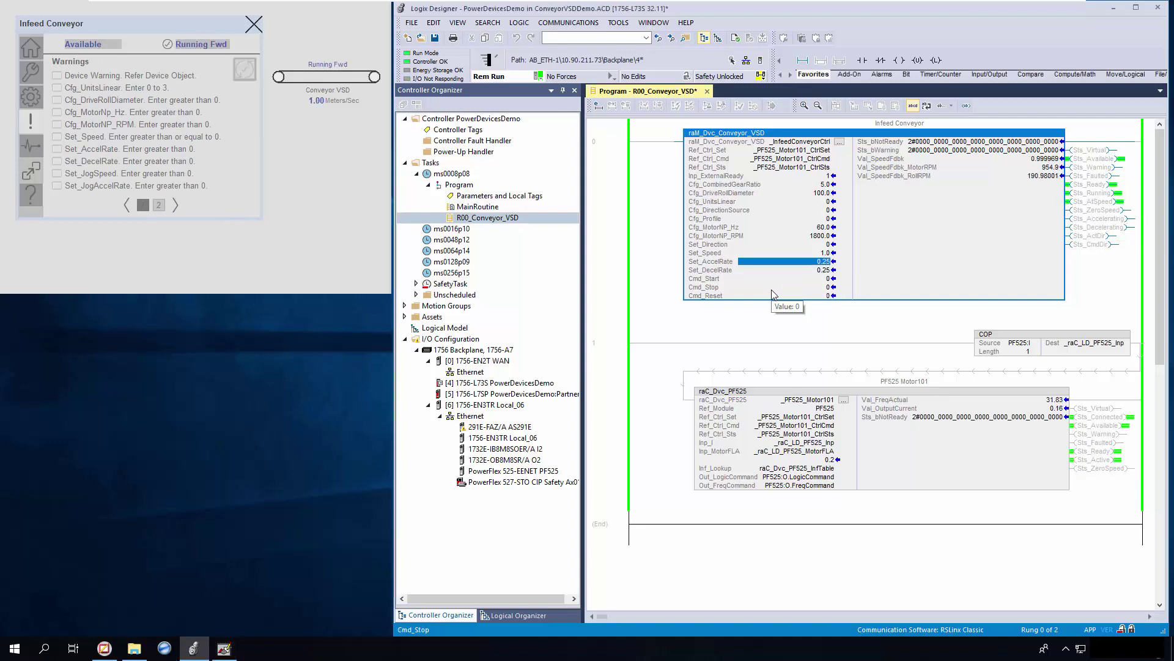
{"action": "type", "text": "0"}
{"action": "key", "text": "Return"}
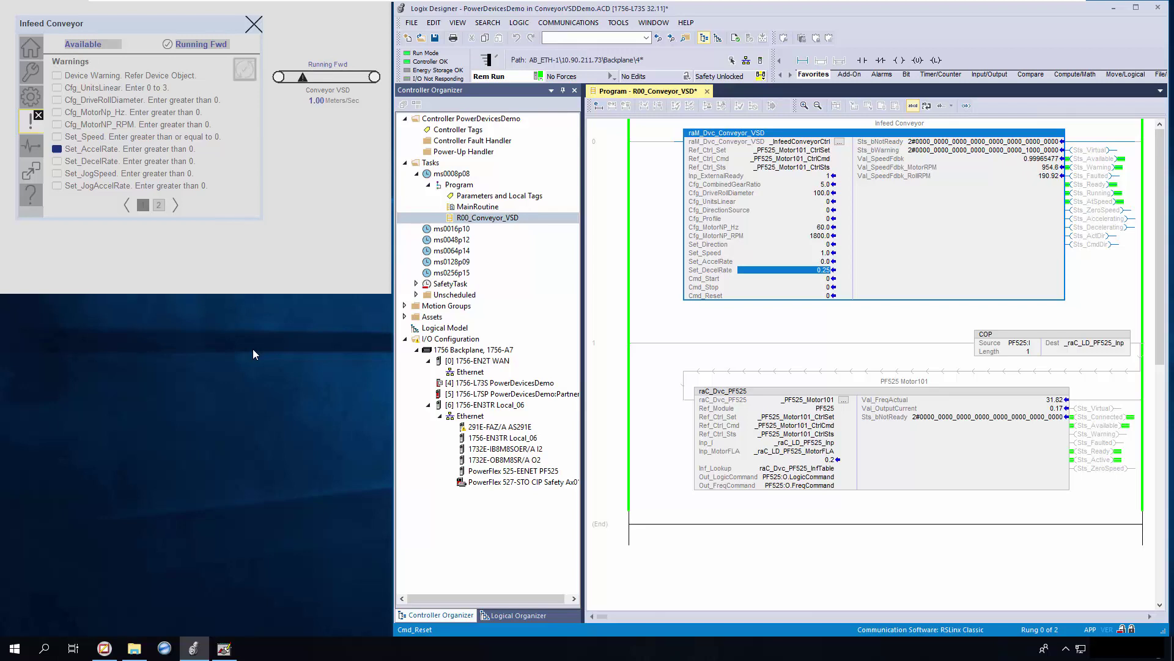
Step: Restore the infeed conveyor's Set_AccelRate to 0.25 to clear the warning
{"action": "left_click", "coordinate": [813, 263]}
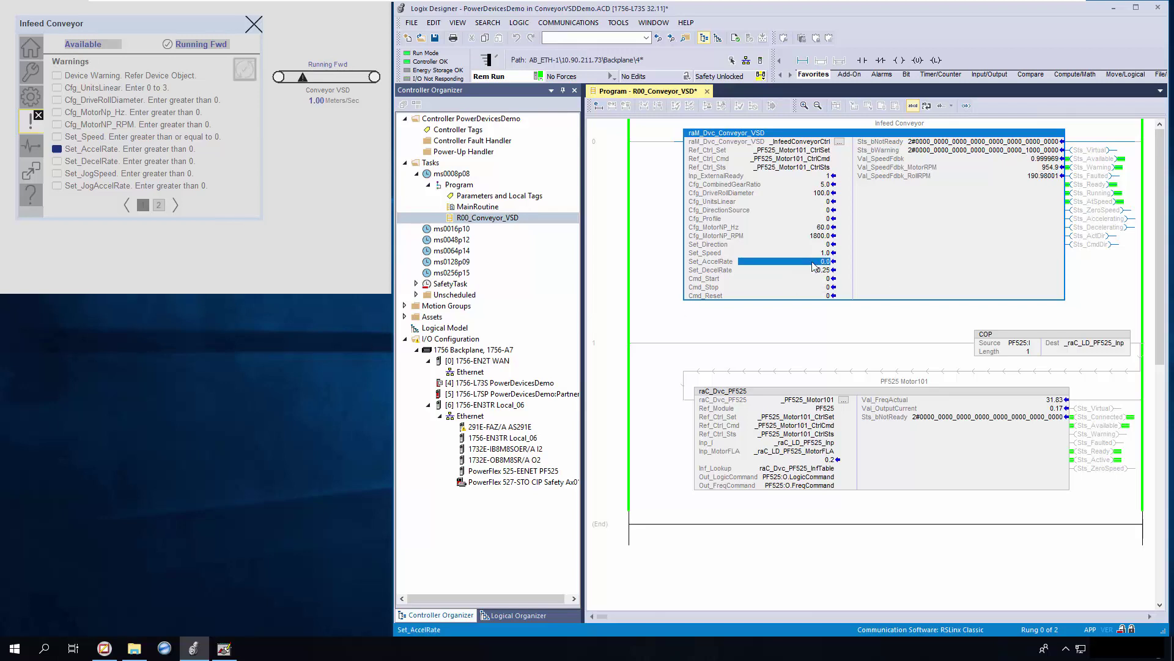
{"action": "type", "text": "0.25"}
{"action": "key", "text": "Return"}
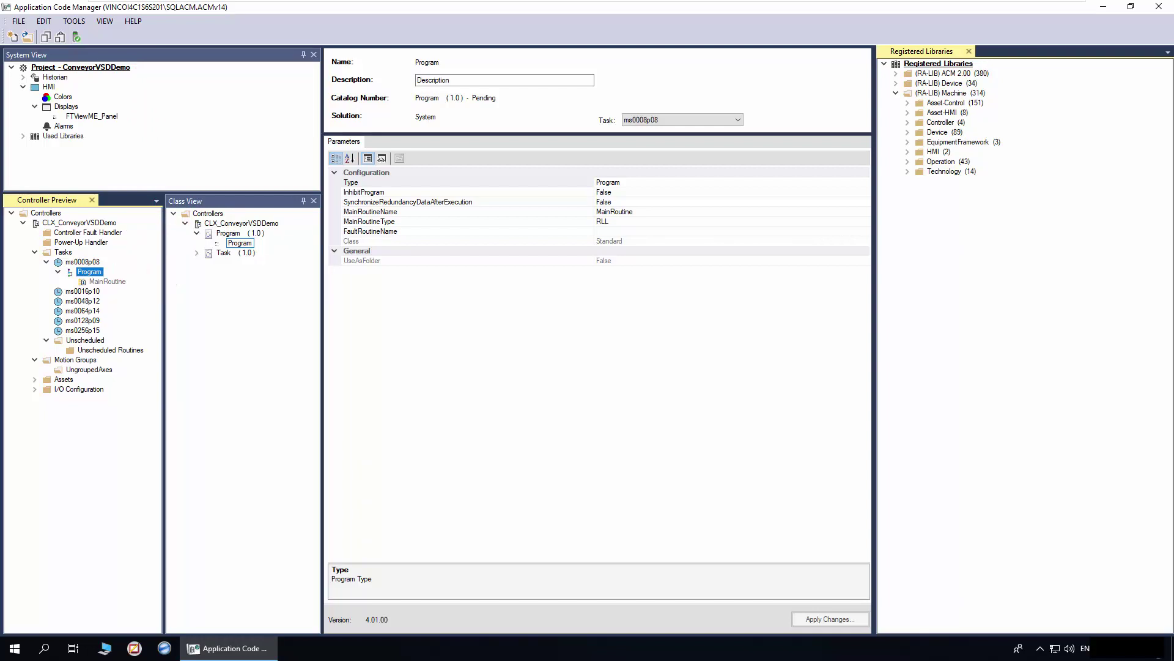
Step: In Application Code Manager, add a raM_LD_Conveyor_VSD (2.7) library object to Program under task ms0008p08, filtering the libraries by "conveyor"
{"action": "right_click", "coordinate": [102, 276]}
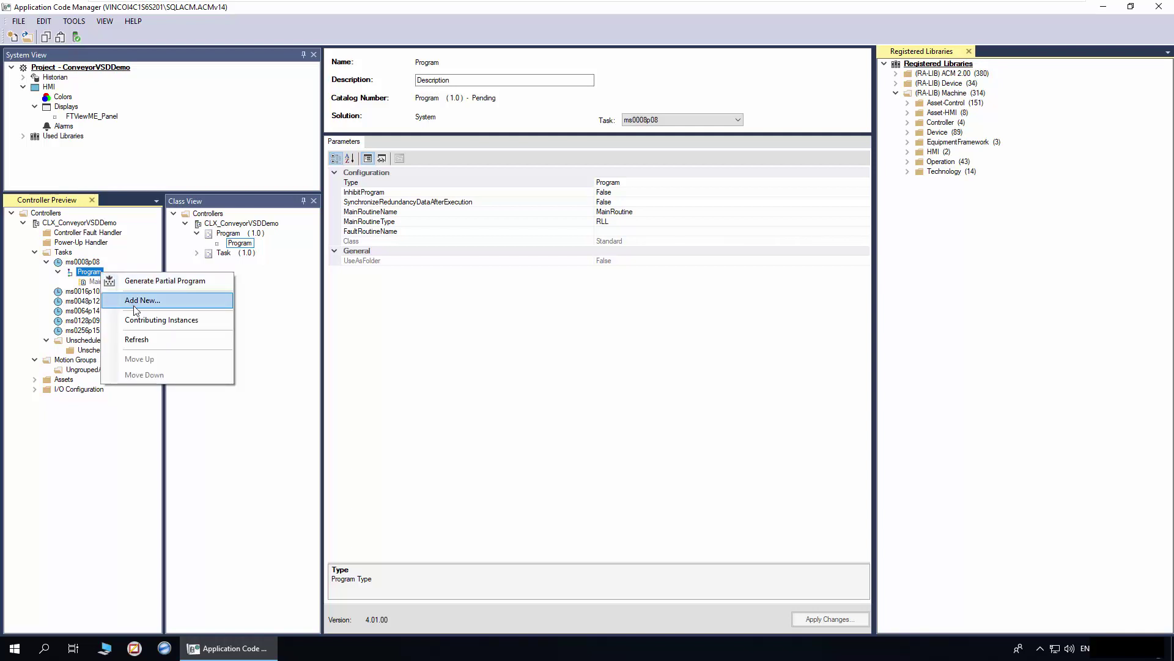
{"action": "left_click", "coordinate": [134, 307]}
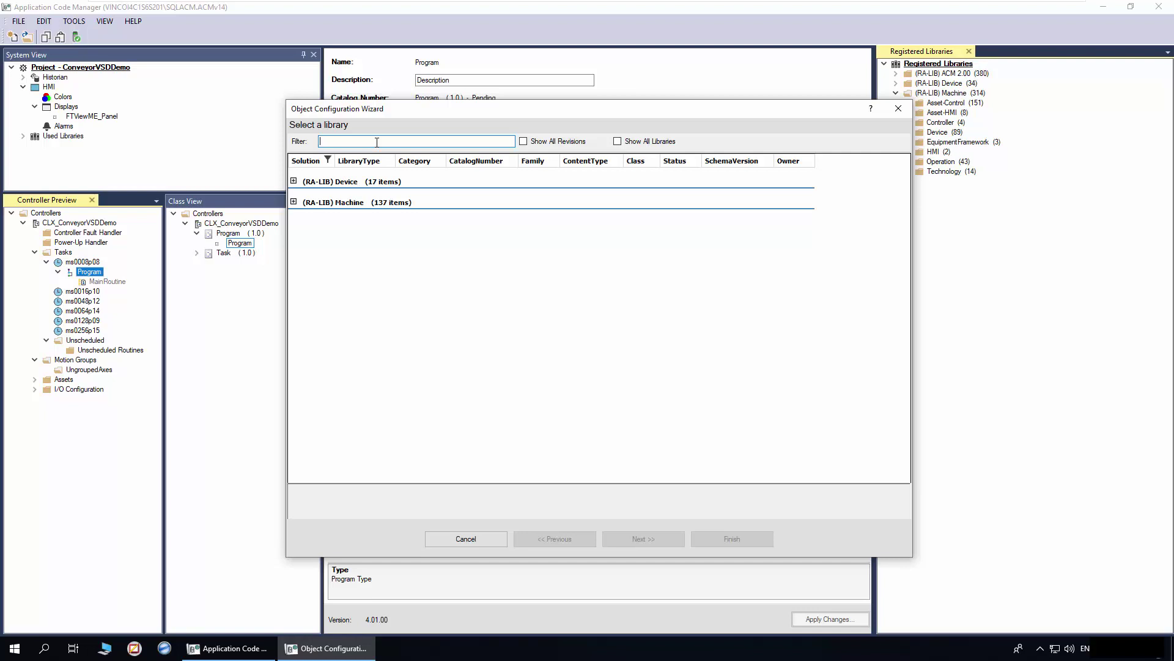
{"action": "type", "text": "conveyor"}
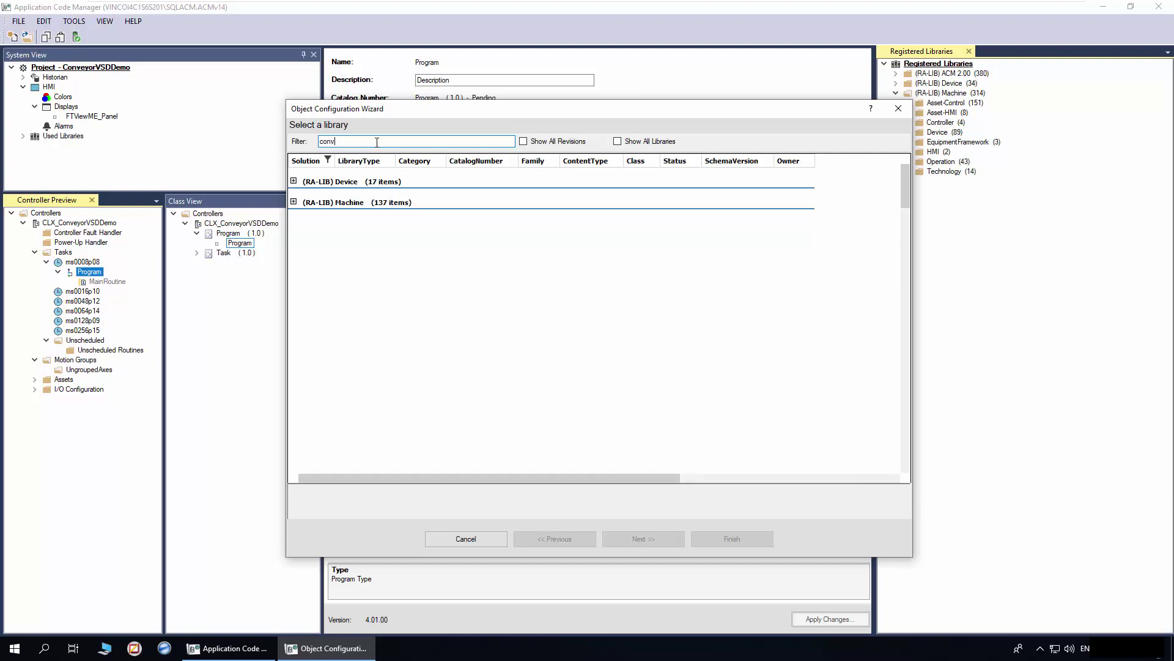
{"action": "left_click", "coordinate": [293, 181]}
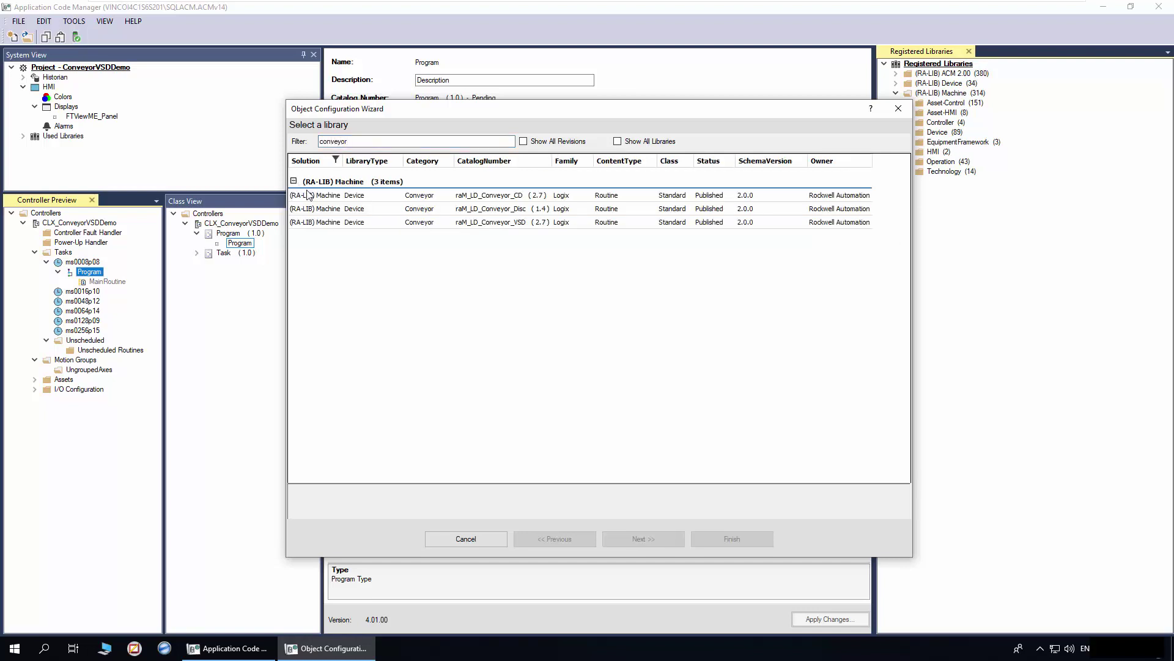
{"action": "left_click", "coordinate": [524, 222]}
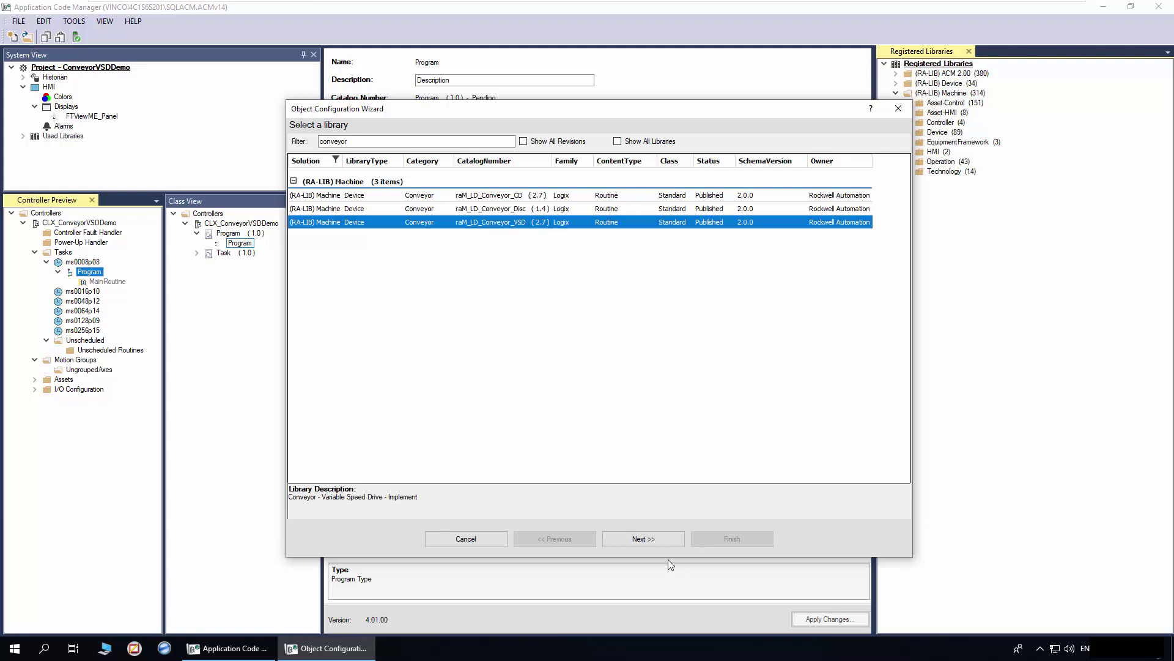
{"action": "left_click", "coordinate": [659, 537]}
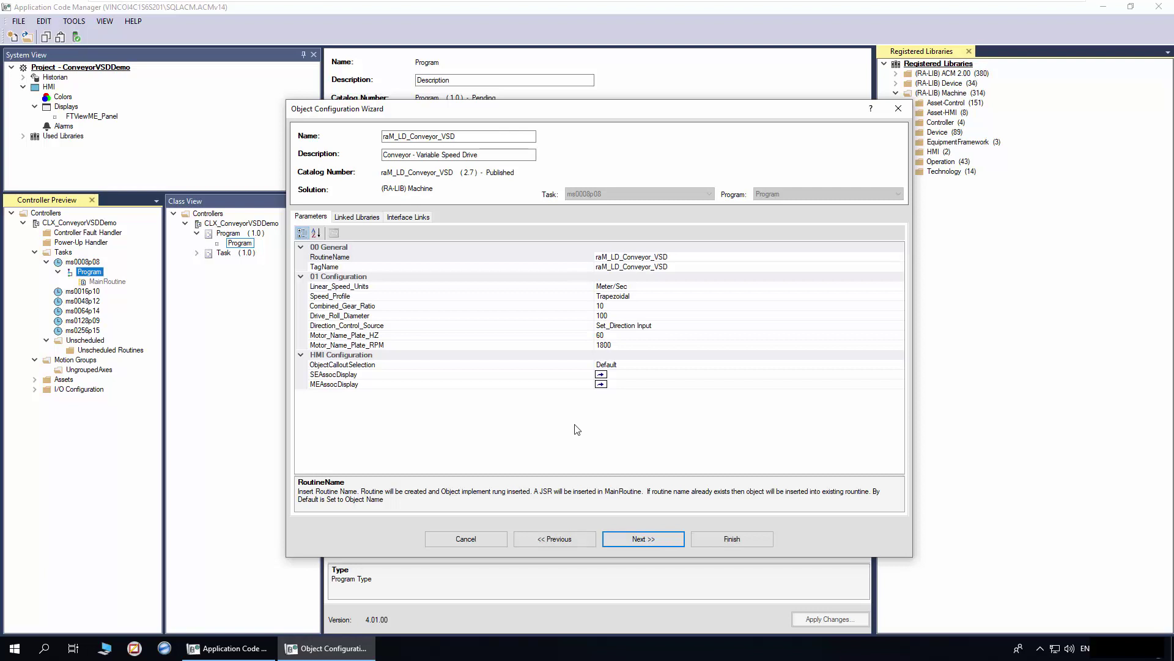
Step: Name the new conveyor object InfeedConveyorCtrl, applying the name to its routine and tag
{"action": "double_click", "coordinate": [489, 137]}
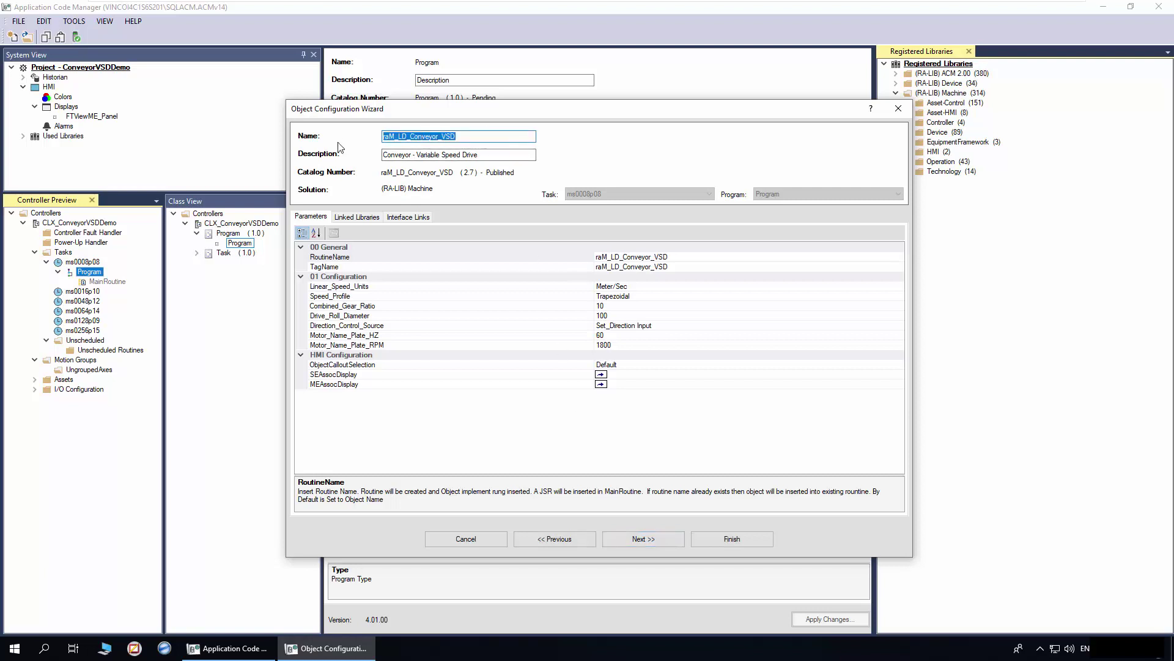
{"action": "type", "text": "InfeedConveyorCtrl"}
{"action": "left_click", "coordinate": [577, 259]}
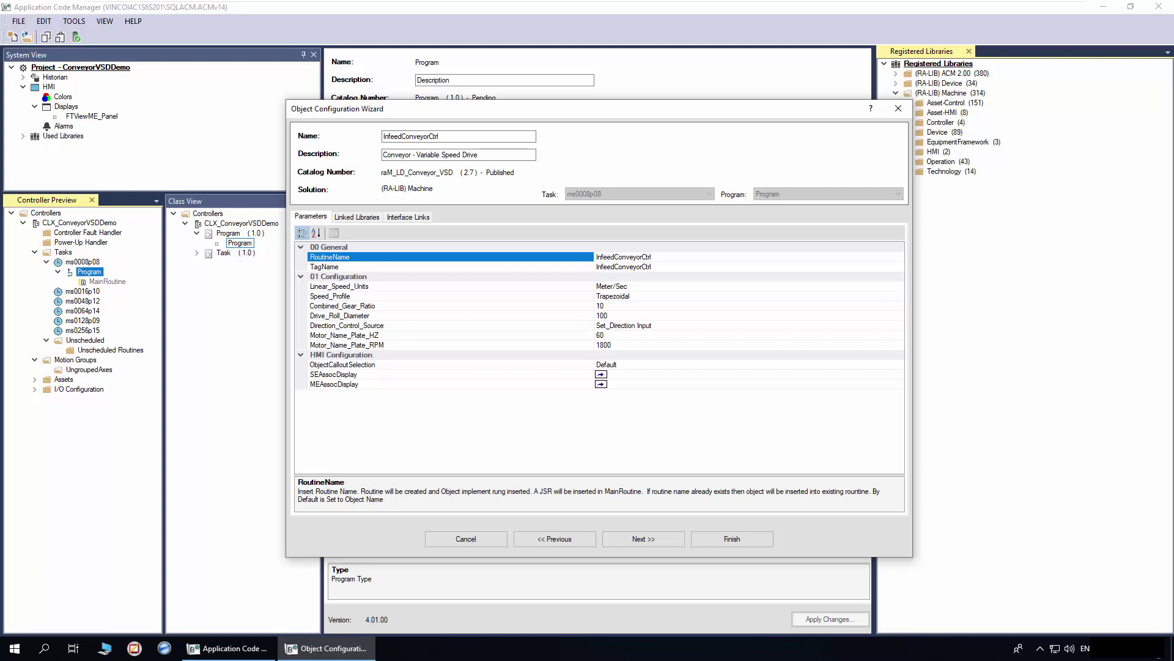
Step: Examine the conveyor's configuration parameters: linear speed units, speed profile, gear ratio, roll diameter, direction control source, and motor nameplate frequency and RPM
{"action": "left_click", "coordinate": [898, 287]}
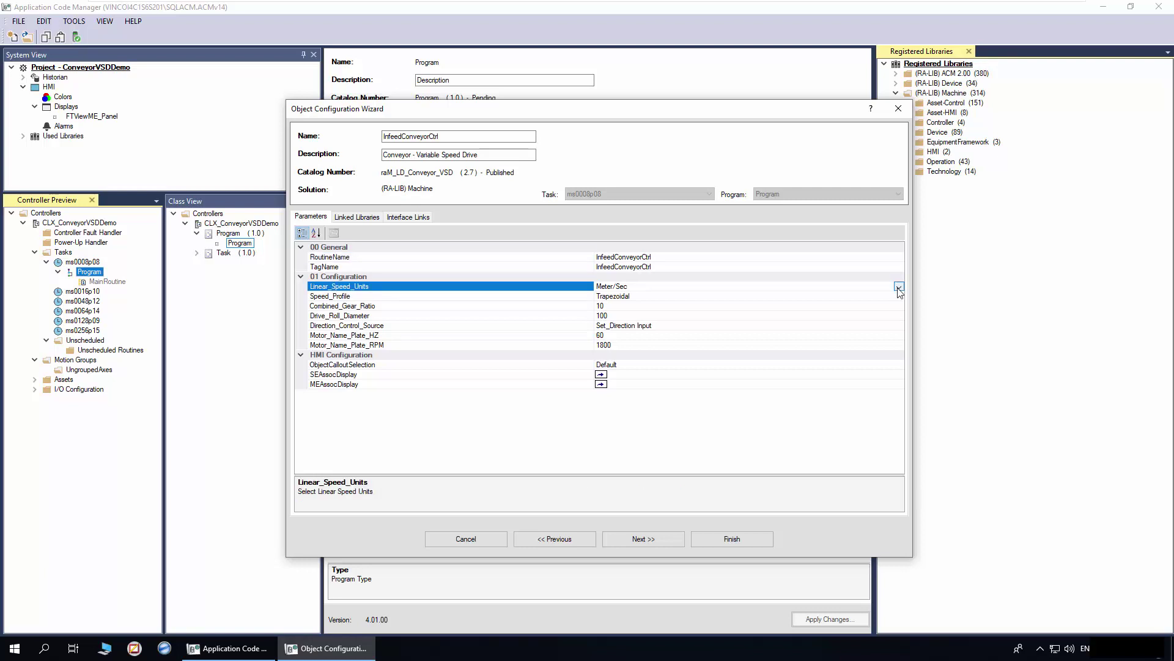
{"action": "left_click", "coordinate": [898, 287]}
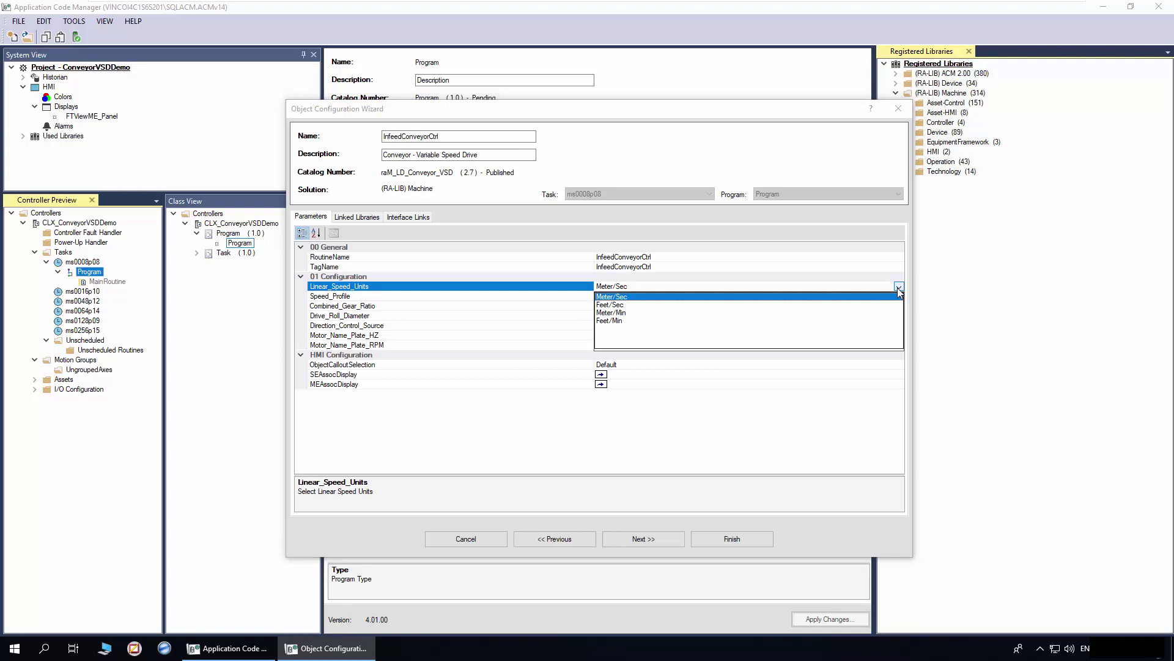
{"action": "left_click", "coordinate": [898, 288]}
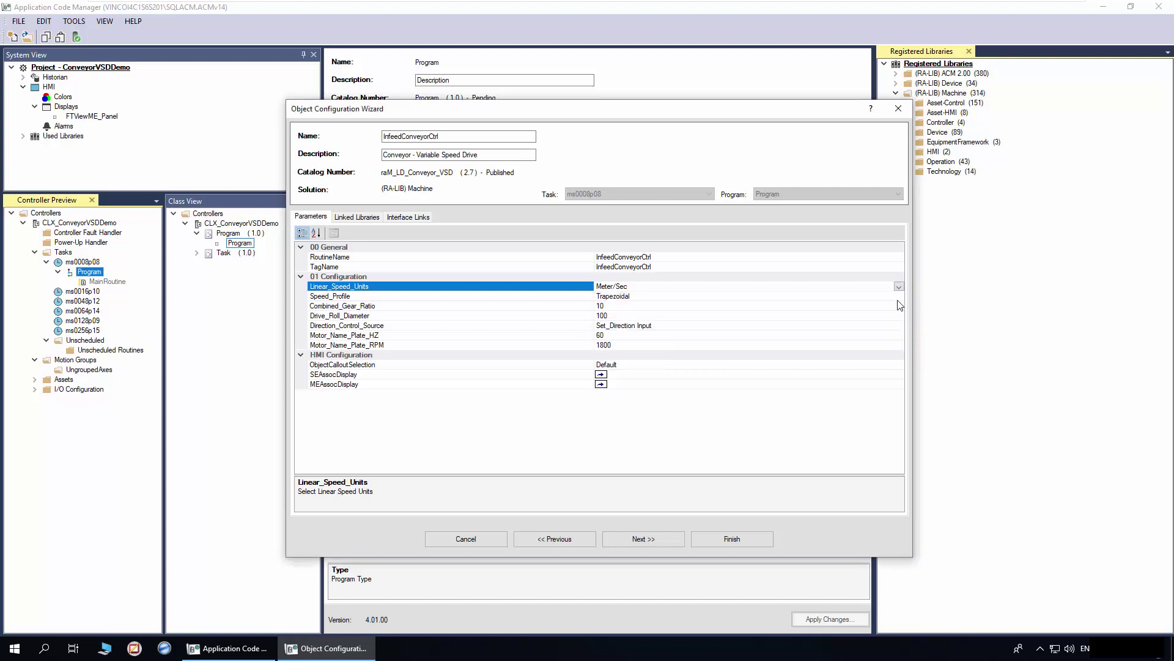
{"action": "left_click", "coordinate": [902, 301]}
{"action": "left_click", "coordinate": [898, 297]}
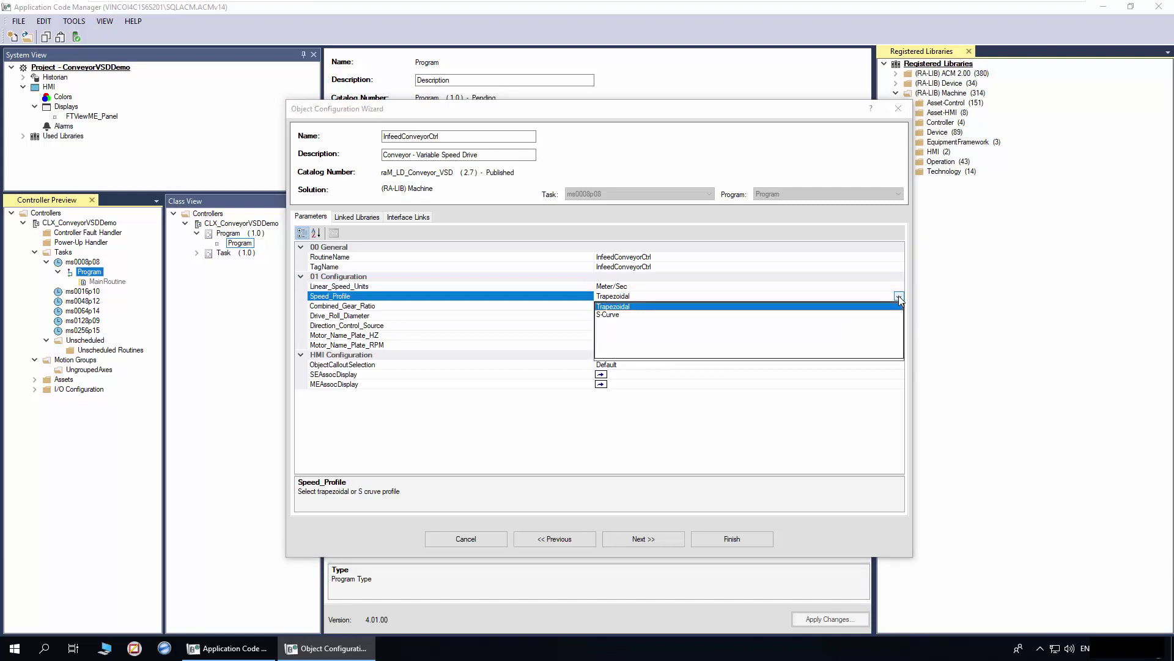
{"action": "left_click", "coordinate": [897, 296]}
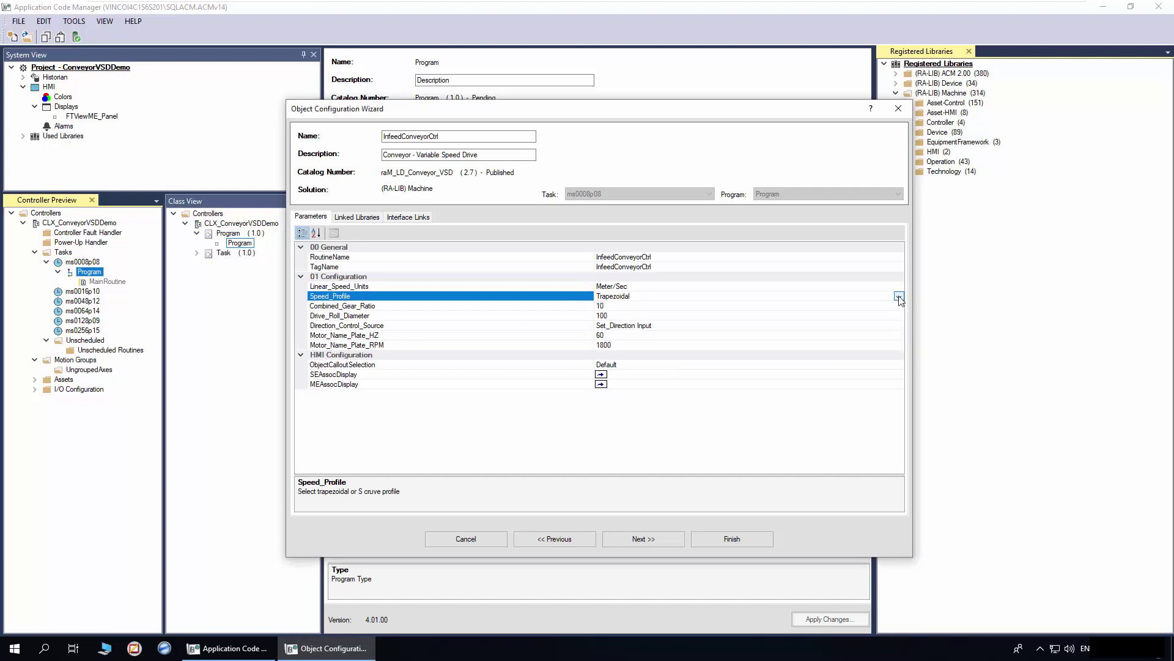
{"action": "left_click", "coordinate": [900, 305]}
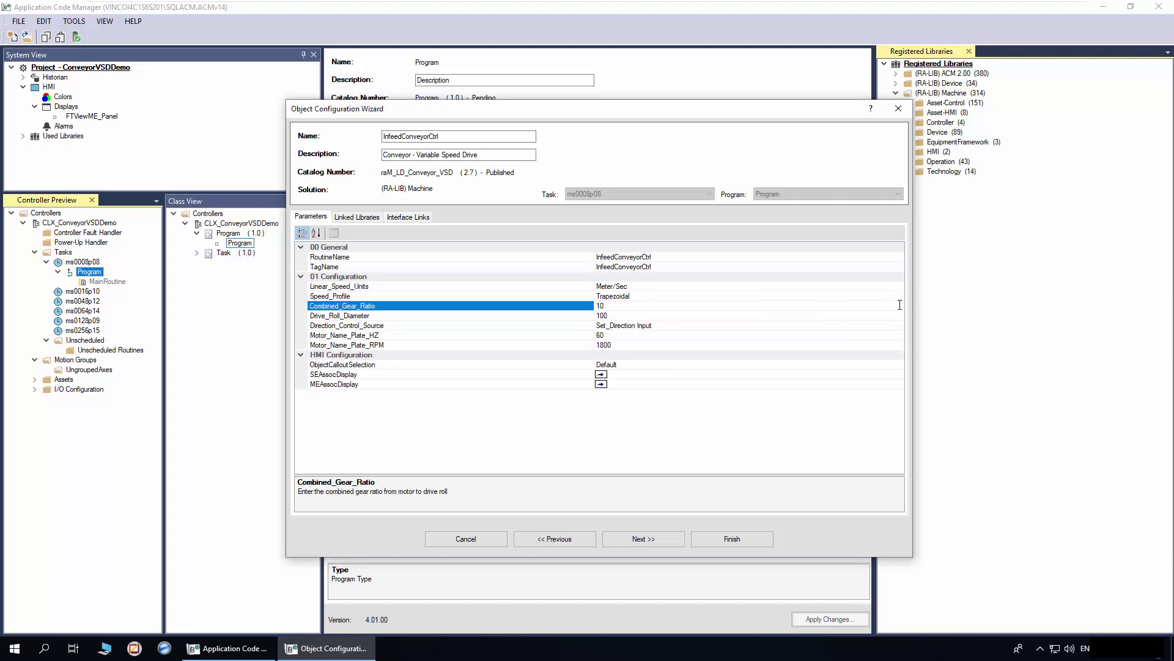
{"action": "left_click", "coordinate": [899, 314]}
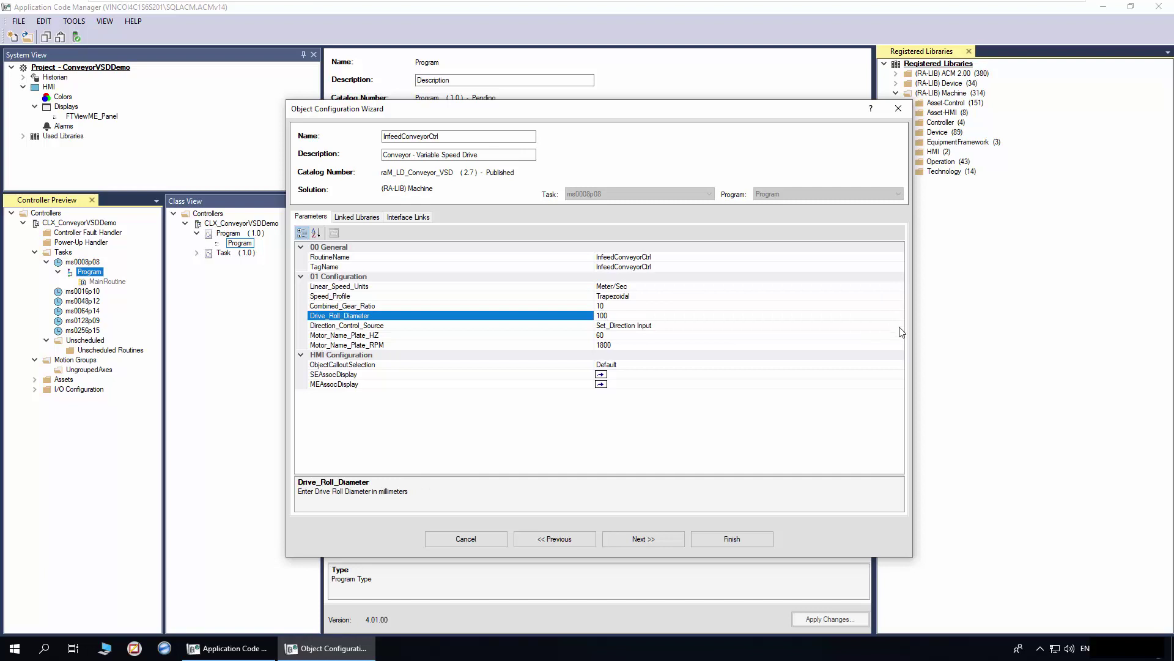
{"action": "left_click", "coordinate": [899, 325]}
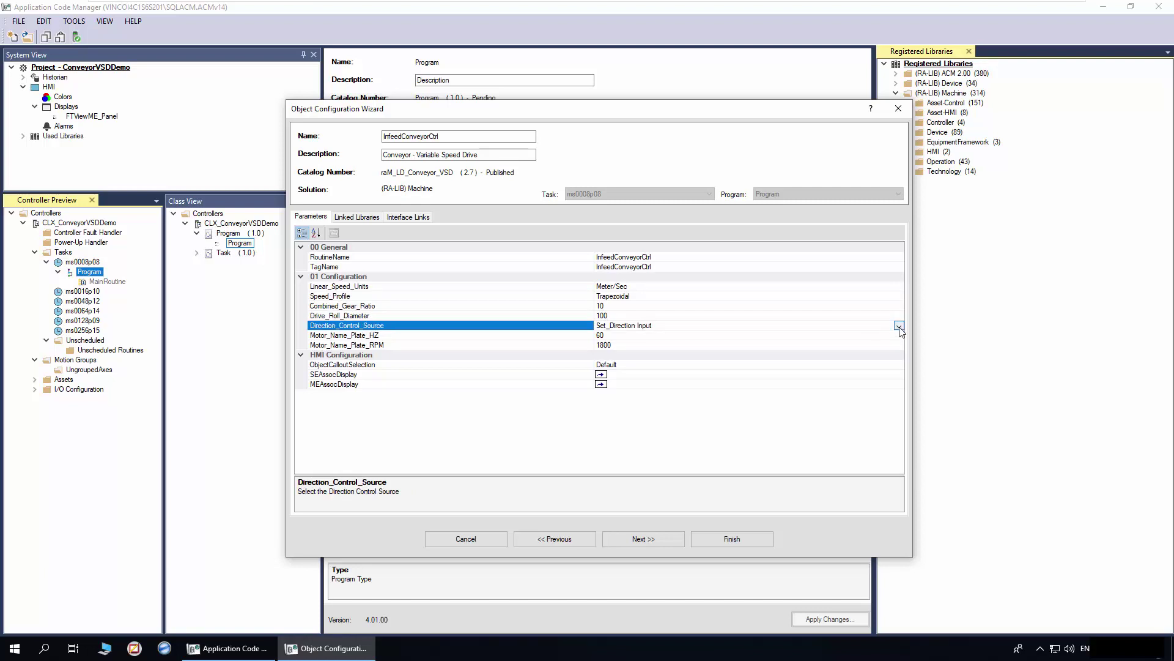
{"action": "left_click", "coordinate": [898, 326]}
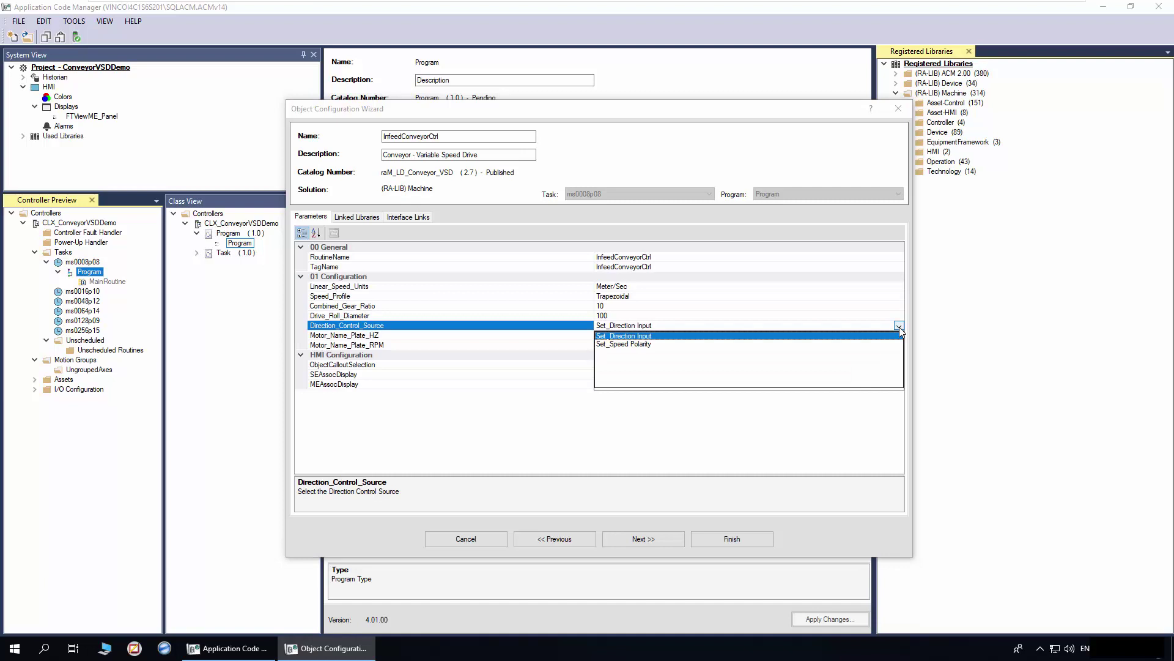
{"action": "left_click", "coordinate": [899, 326]}
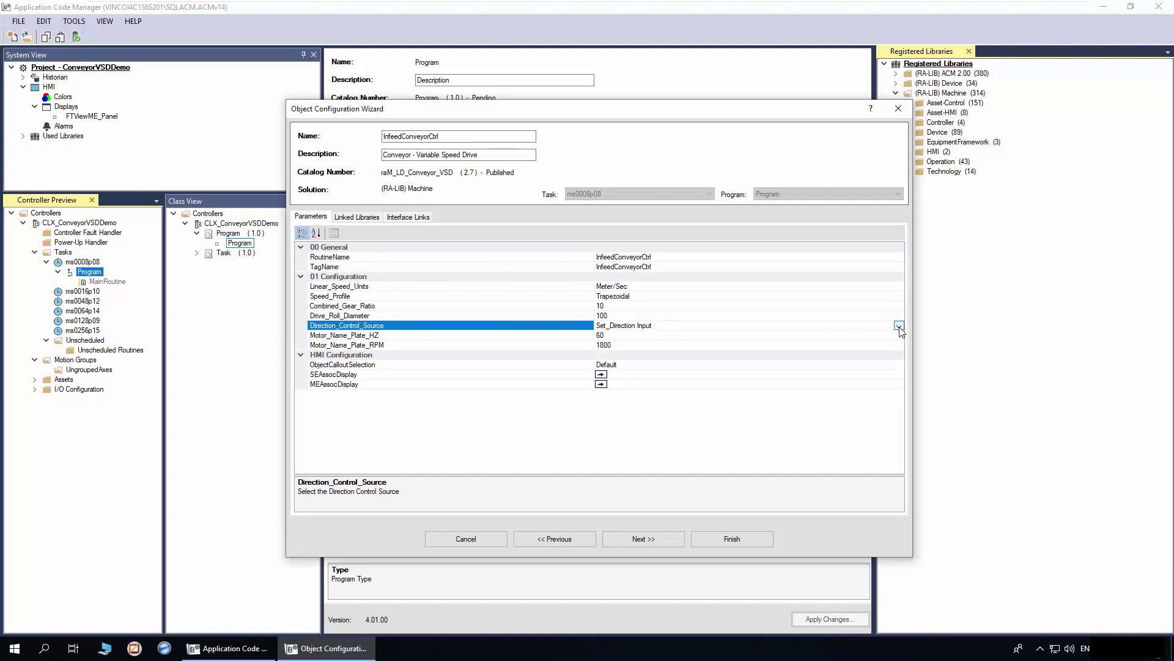
{"action": "left_click", "coordinate": [897, 335]}
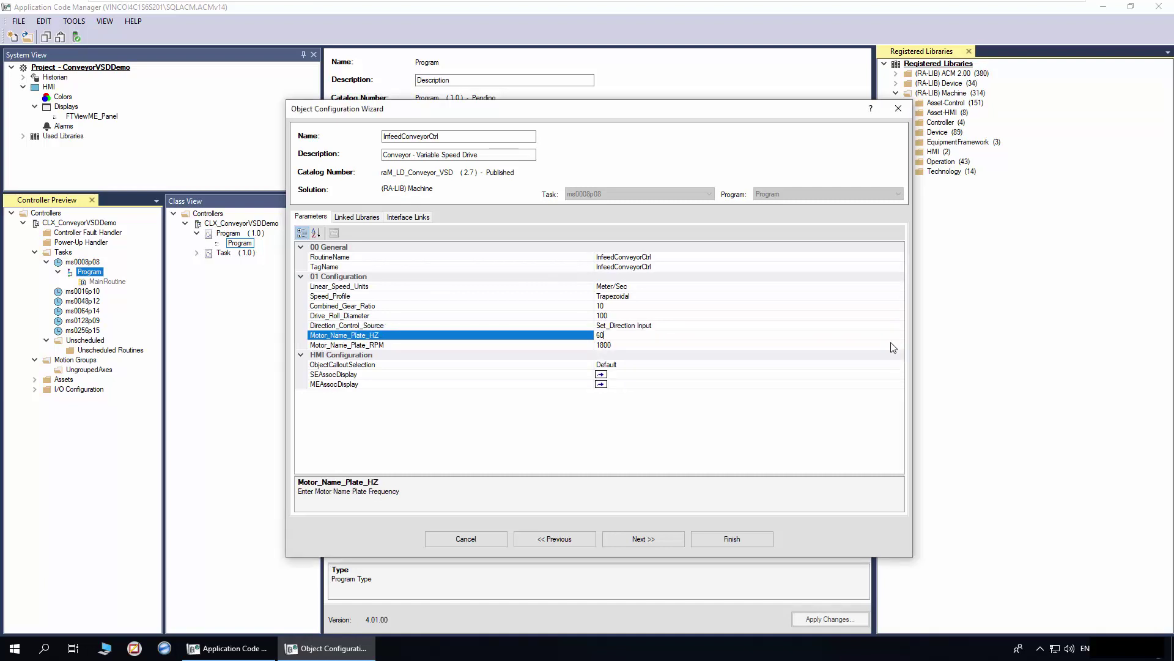
{"action": "left_click", "coordinate": [891, 346]}
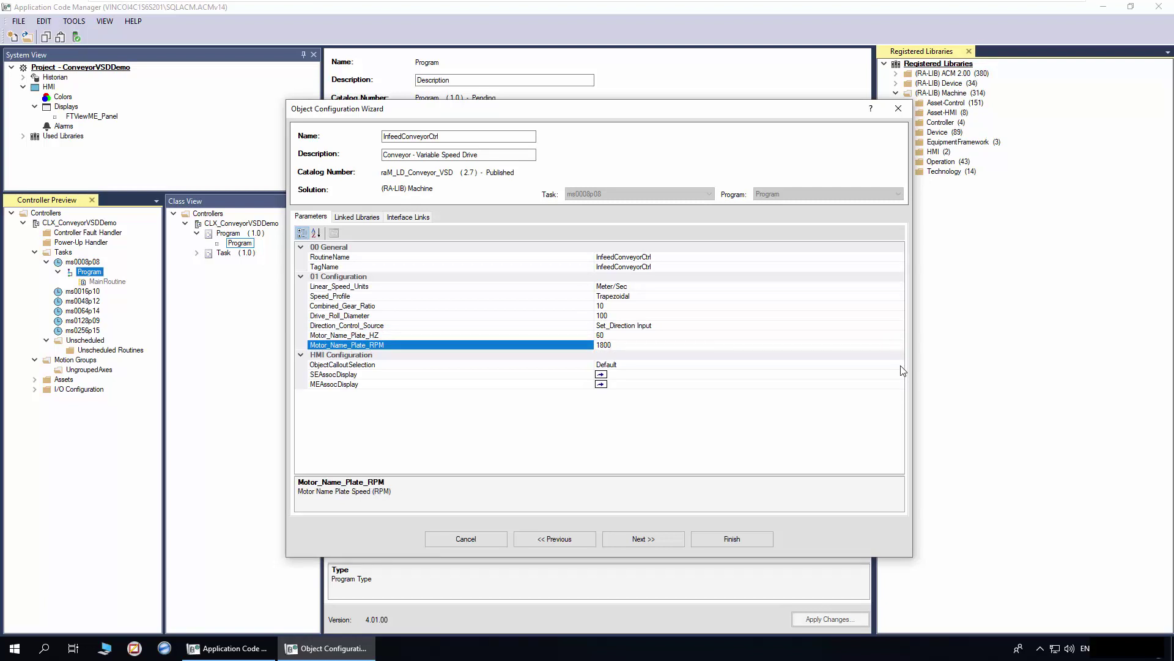
Step: Set the conveyor object's ObjectCalloutSelection to Detailed
{"action": "left_click", "coordinate": [900, 365]}
{"action": "left_click", "coordinate": [899, 365]}
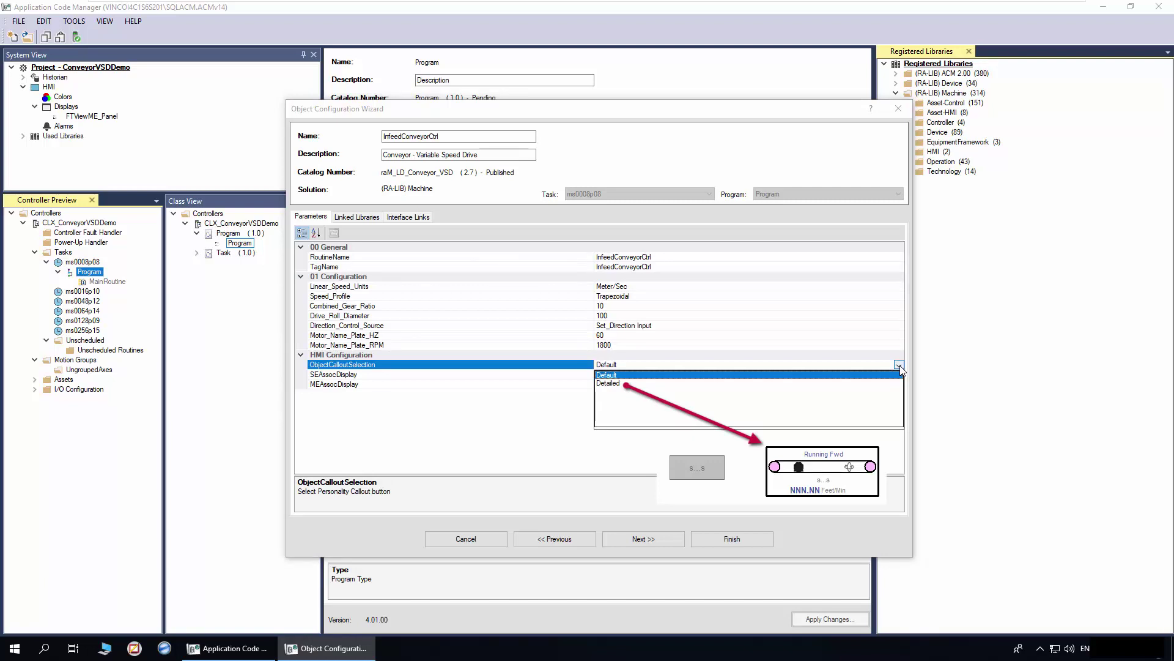
{"action": "left_click", "coordinate": [660, 383]}
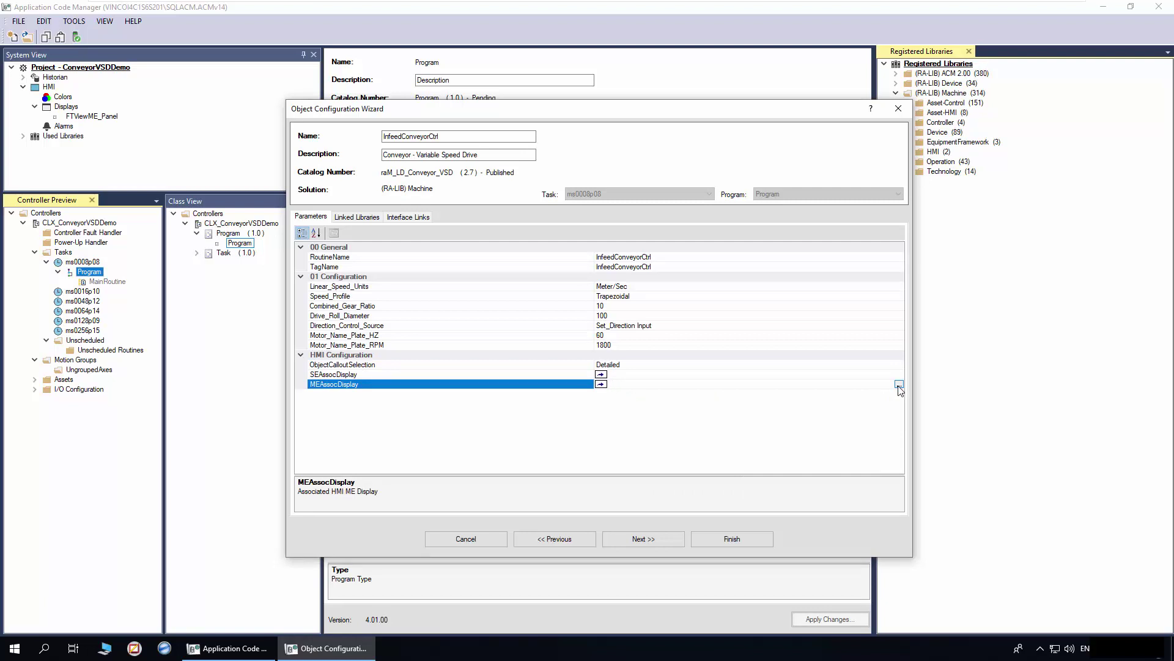
Step: Associate the conveyor's MEAssocDisplay with the NavigationDisplay of FTViewME_Panel
{"action": "left_click", "coordinate": [899, 385]}
{"action": "left_click", "coordinate": [907, 181]}
{"action": "left_click", "coordinate": [807, 209]}
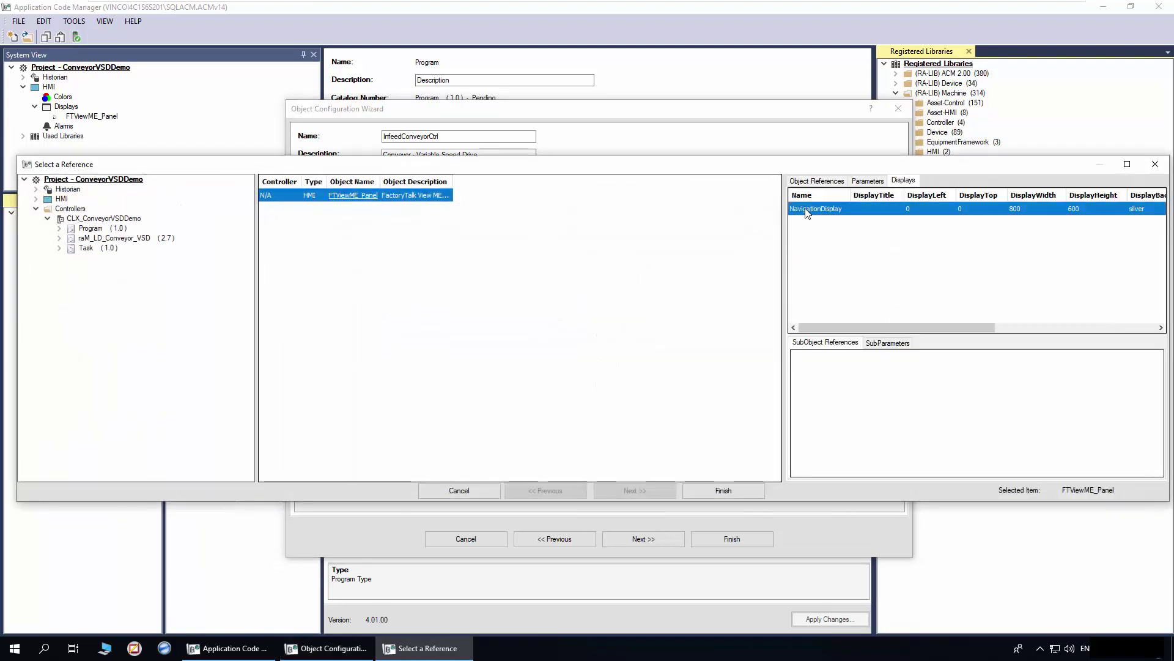
{"action": "left_click", "coordinate": [699, 490]}
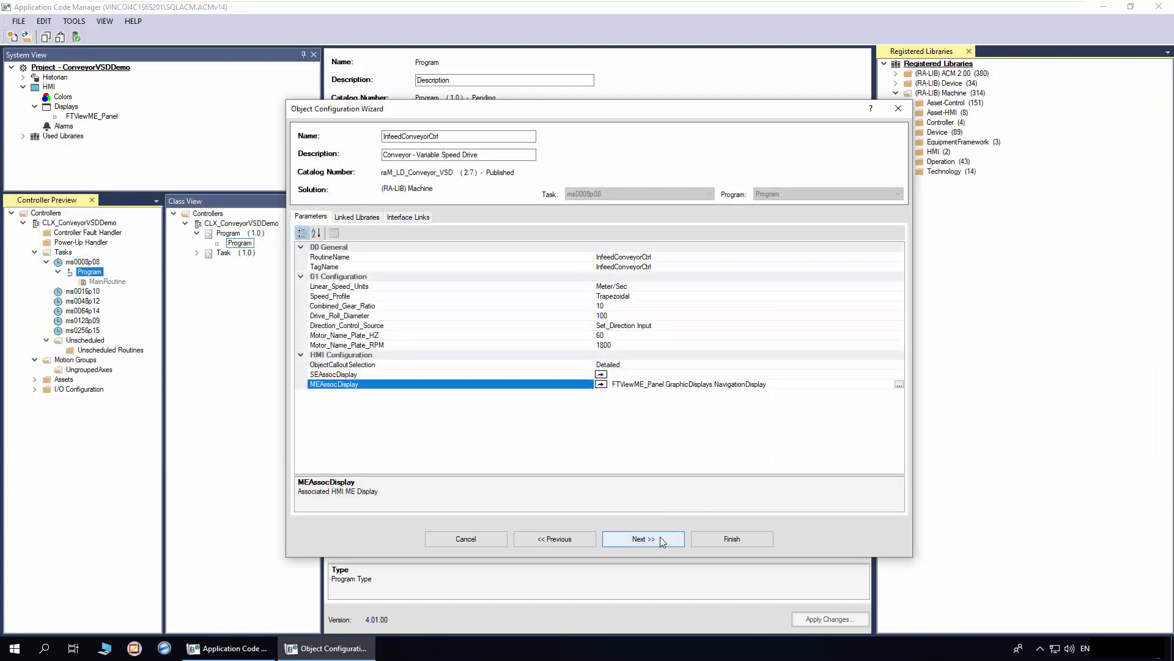
Step: Create a new instance for the conveyor's DeviceObject linked library using raC_LD_Dvc_PF525 (1.1)
{"action": "left_click", "coordinate": [660, 537]}
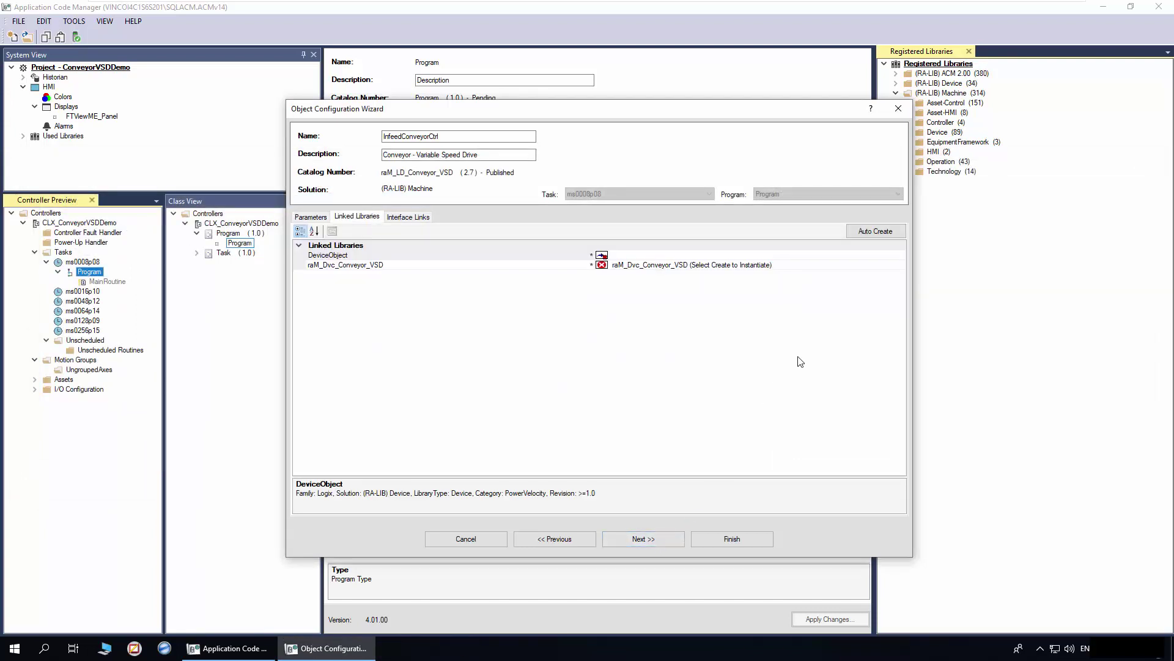
{"action": "left_click", "coordinate": [903, 256]}
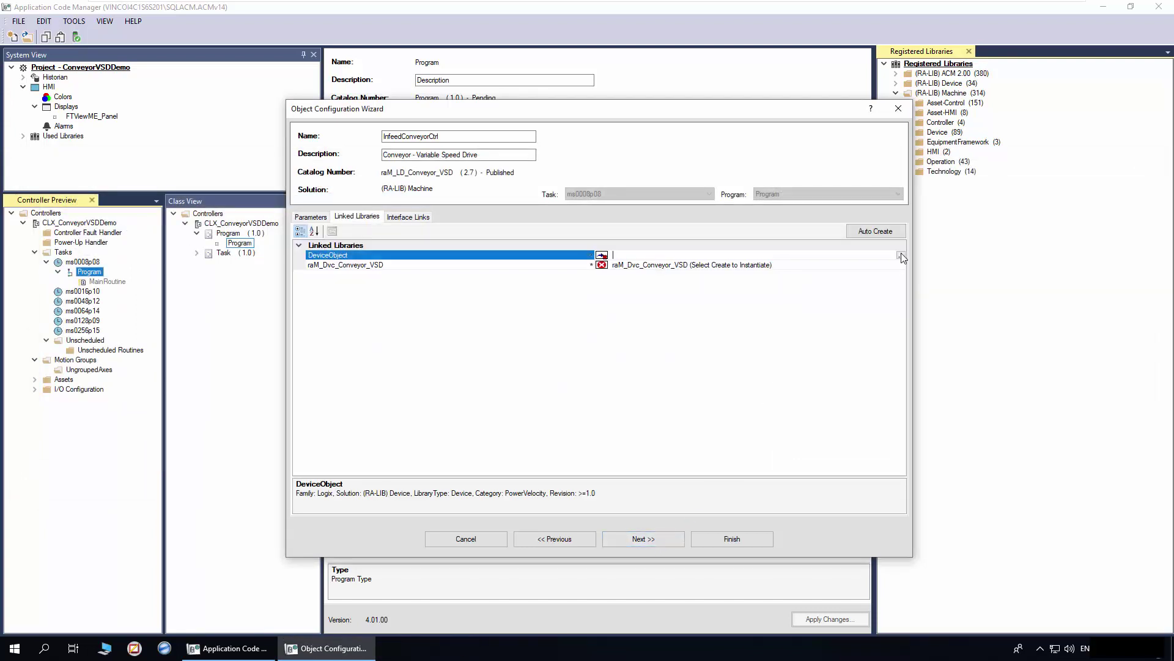
{"action": "left_click", "coordinate": [902, 256]}
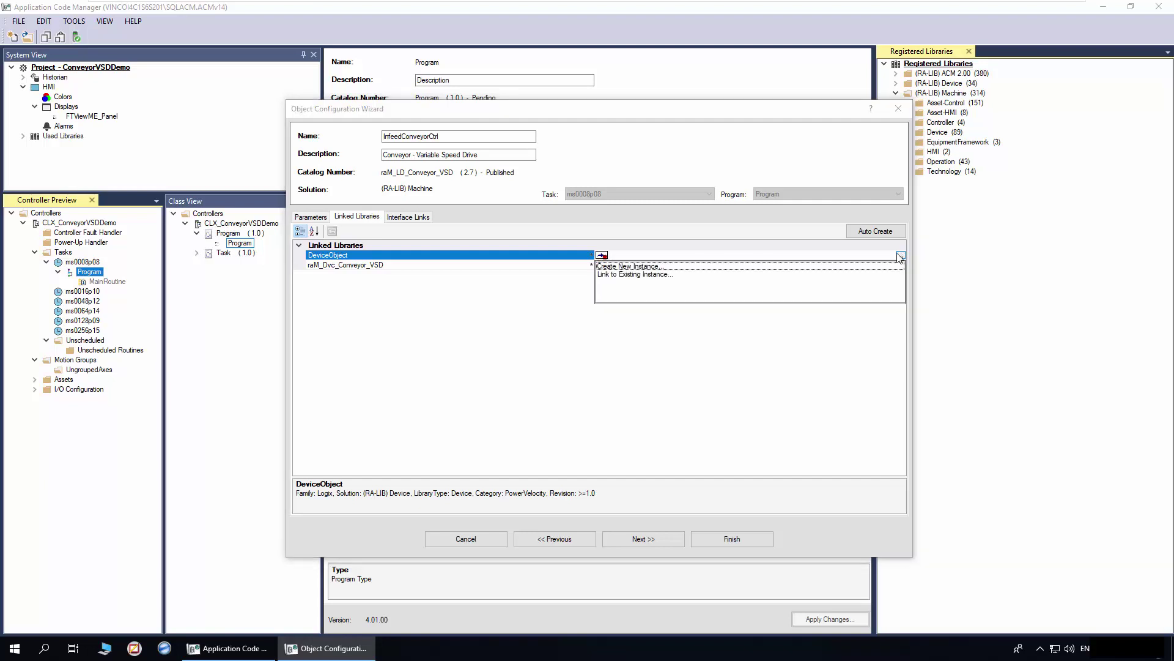
{"action": "left_click", "coordinate": [652, 268]}
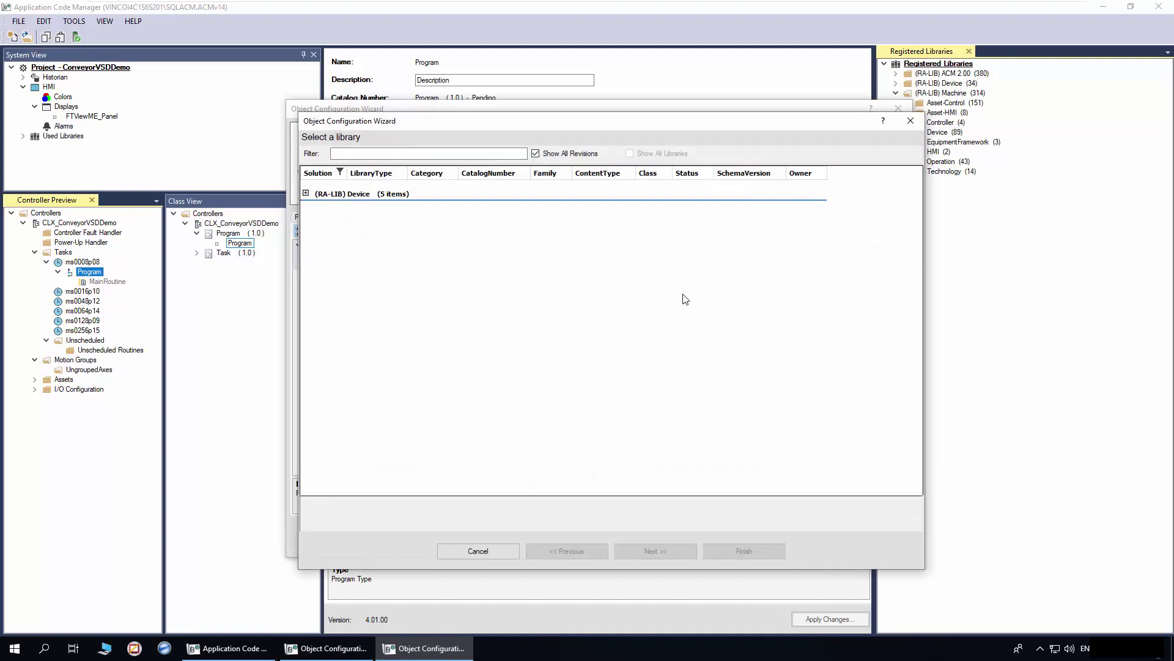
{"action": "left_click", "coordinate": [305, 193]}
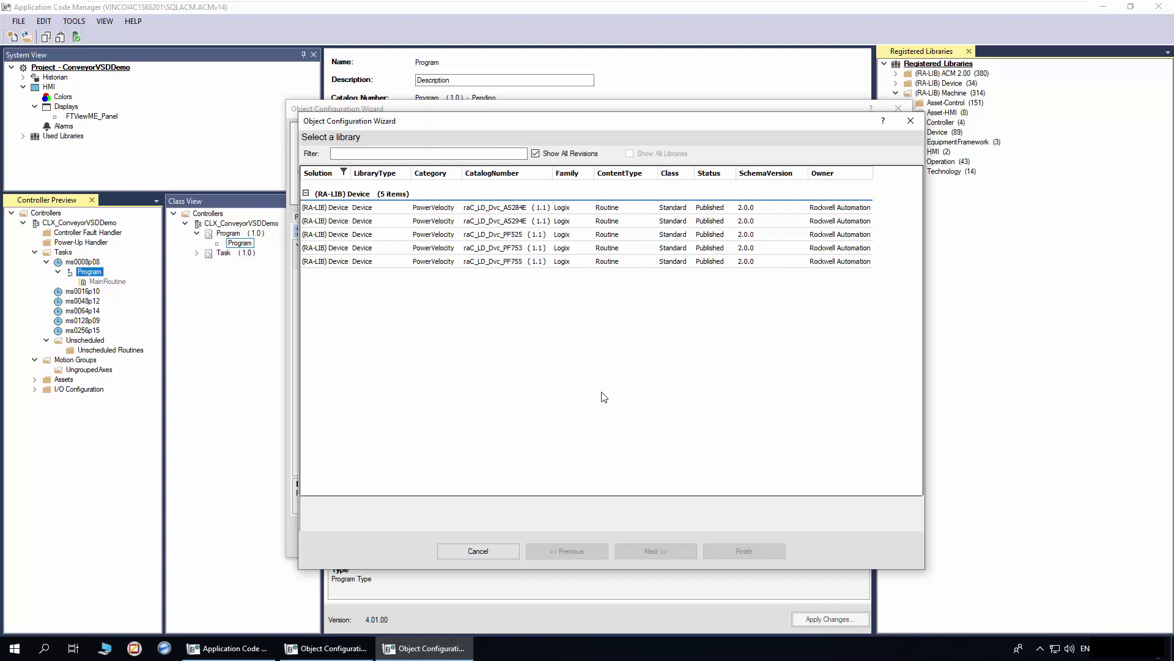
{"action": "left_click", "coordinate": [511, 238]}
{"action": "left_click", "coordinate": [644, 549]}
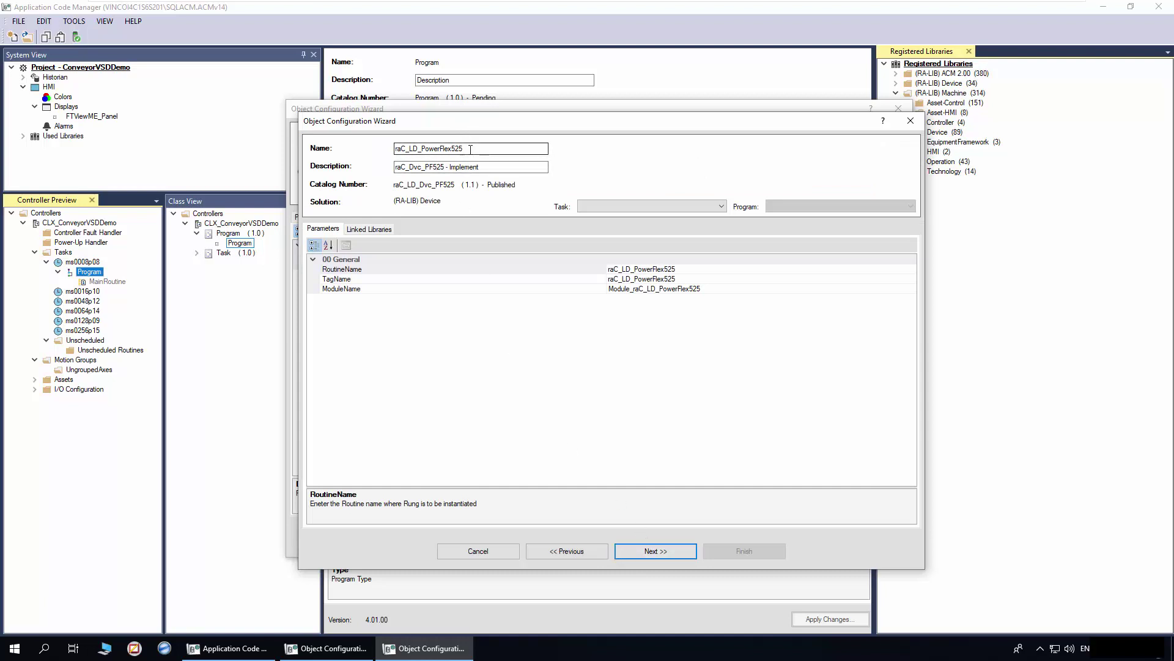
Step: Name the new drive instance PF525_Motor101, applying the name to its routine, tag and module
{"action": "left_click_drag", "start_coordinate": [470, 149], "coordinate": [361, 151]}
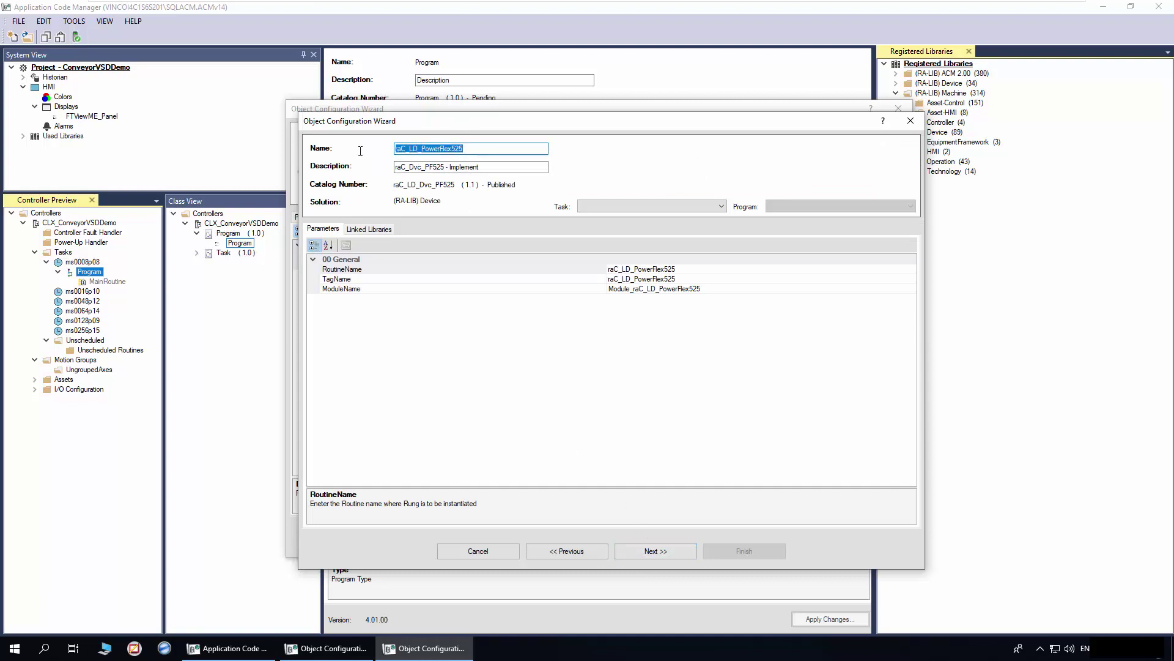
{"action": "type", "text": "PF525_Mototr101"}
{"action": "left_click", "coordinate": [586, 269]}
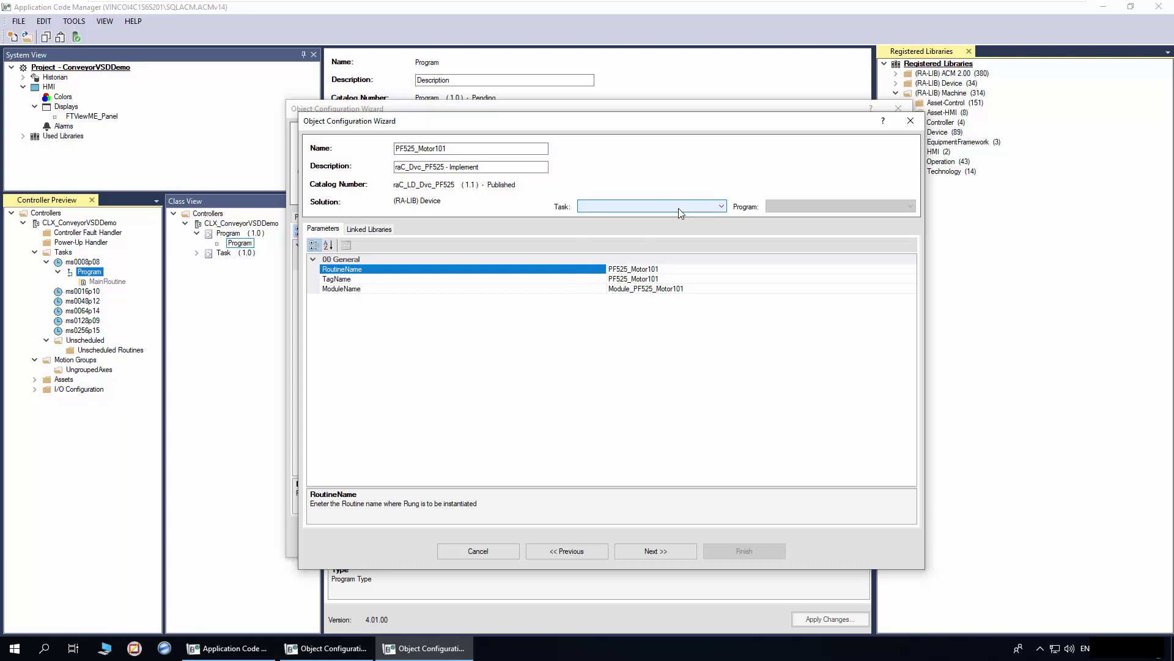
Step: Assign the PF525_Motor101 drive instance to task ms0008p08 and program Program
{"action": "left_click", "coordinate": [680, 213]}
{"action": "left_click", "coordinate": [670, 244]}
{"action": "left_click", "coordinate": [795, 206]}
{"action": "left_click", "coordinate": [782, 234]}
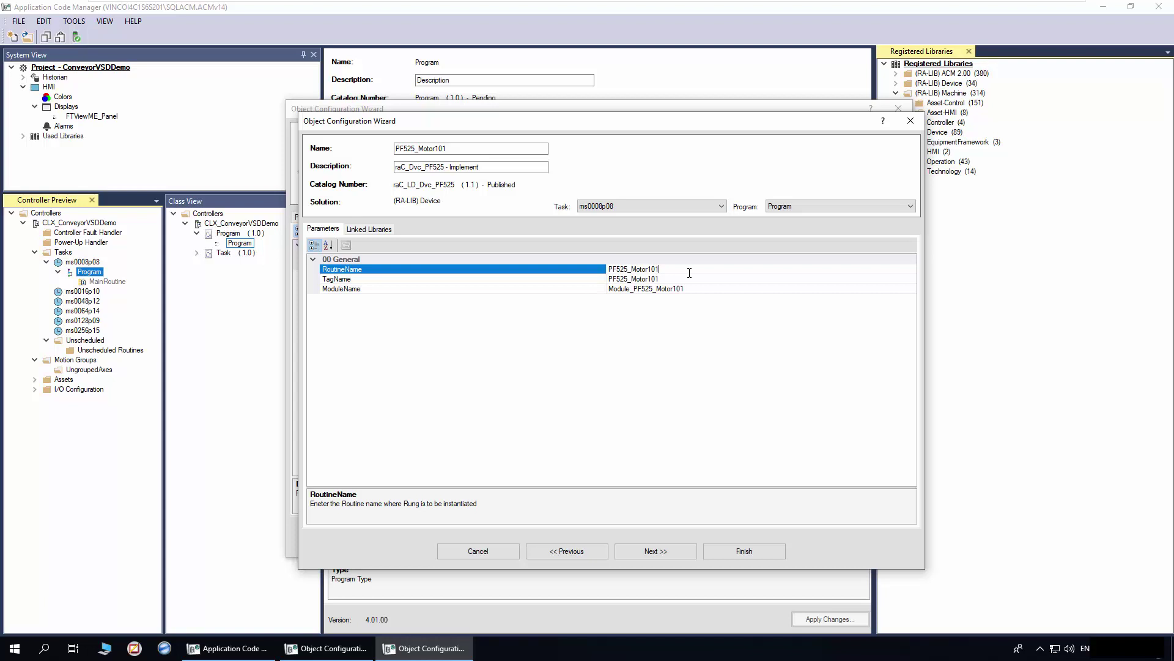
Step: Set the PF525_Motor101 drive's RoutineName to InfeedConveyorCtrl and proceed to its linked libraries
{"action": "key", "text": "ctrl+a"}
{"action": "type", "text": "InfeedConveyorCtrl"}
{"action": "left_click", "coordinate": [664, 552]}
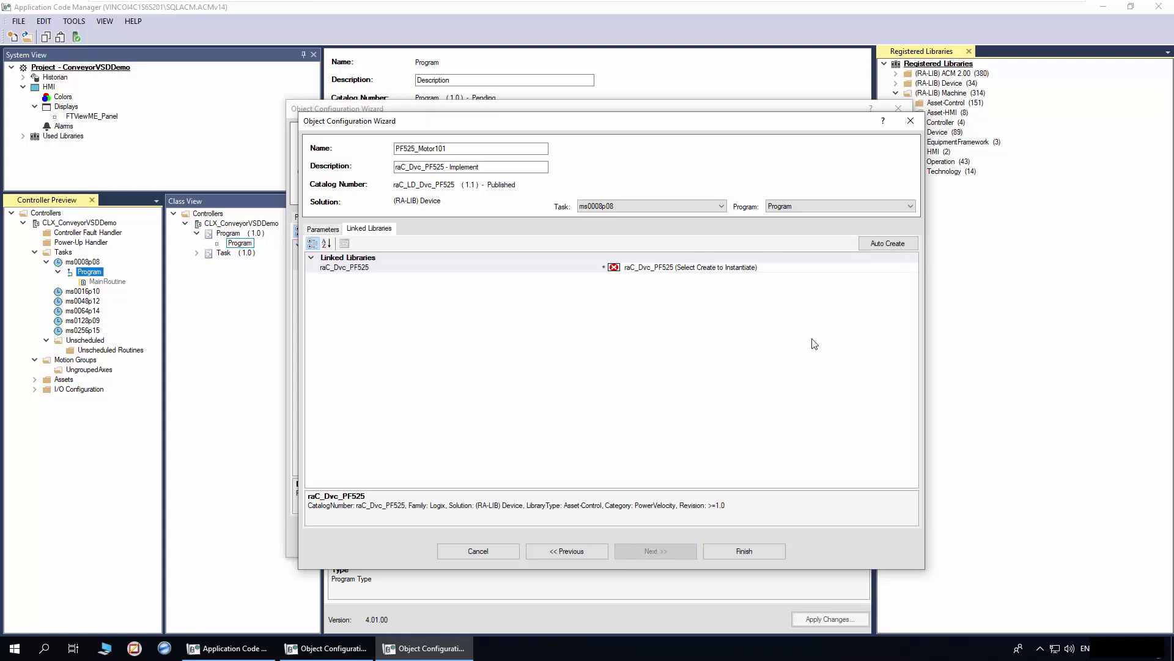
Step: Auto-create the drive's linked raC_Dvc_PF525 library object and finish configuring PF525_Motor101
{"action": "left_click", "coordinate": [901, 246]}
{"action": "left_click", "coordinate": [814, 520]}
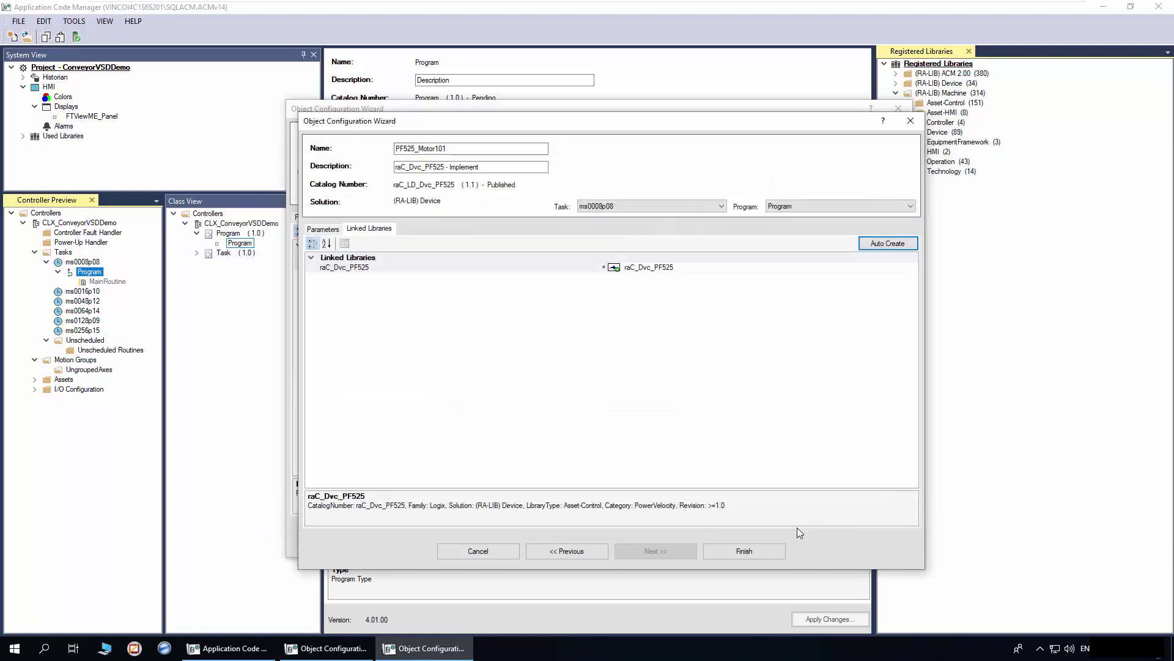
{"action": "left_click", "coordinate": [745, 553]}
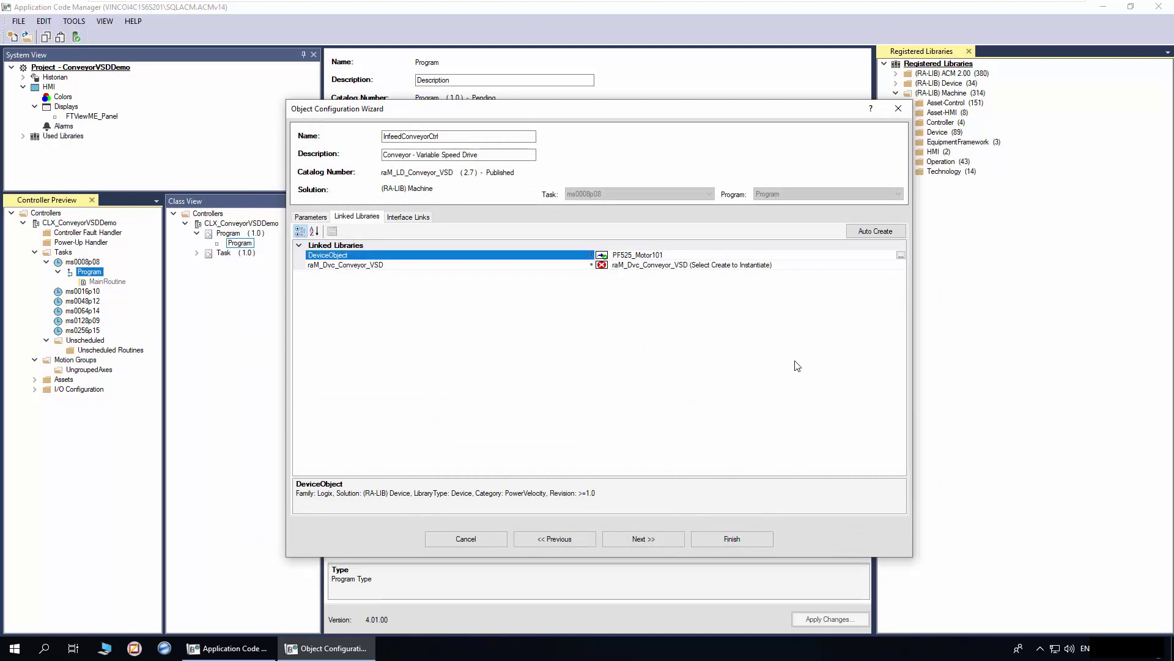
Step: Auto-create the conveyor's linked raM_Dvc_Conveyor_VSD object and finish configuring the InfeedConveyorCtrl instance
{"action": "left_click", "coordinate": [875, 231]}
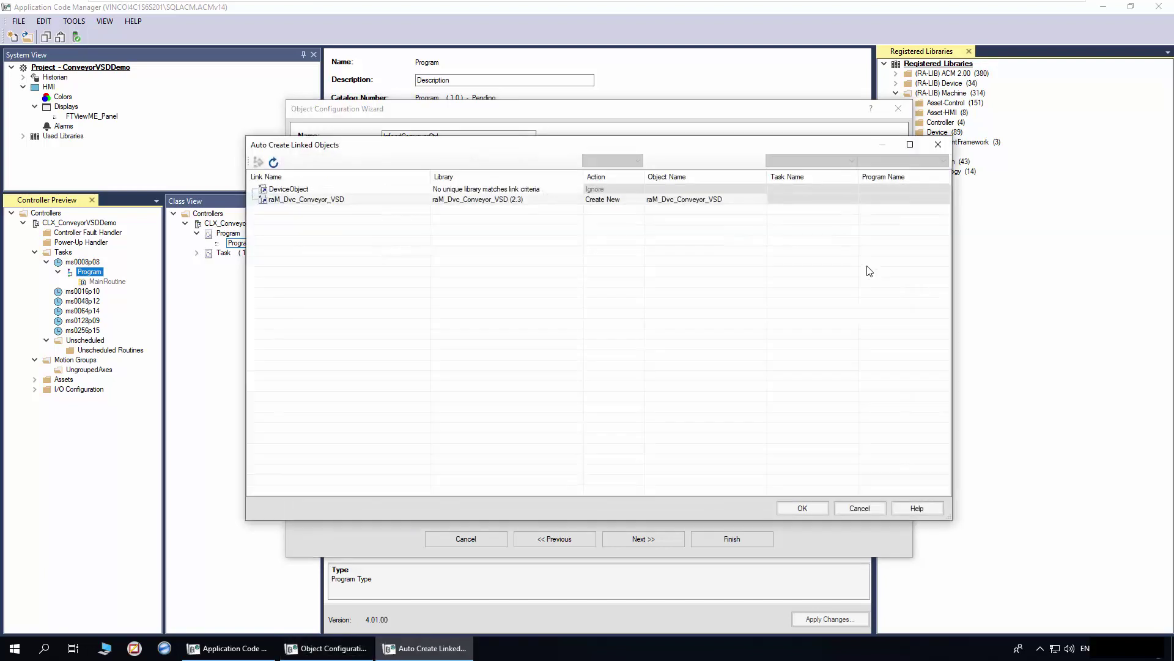
{"action": "left_click", "coordinate": [796, 507]}
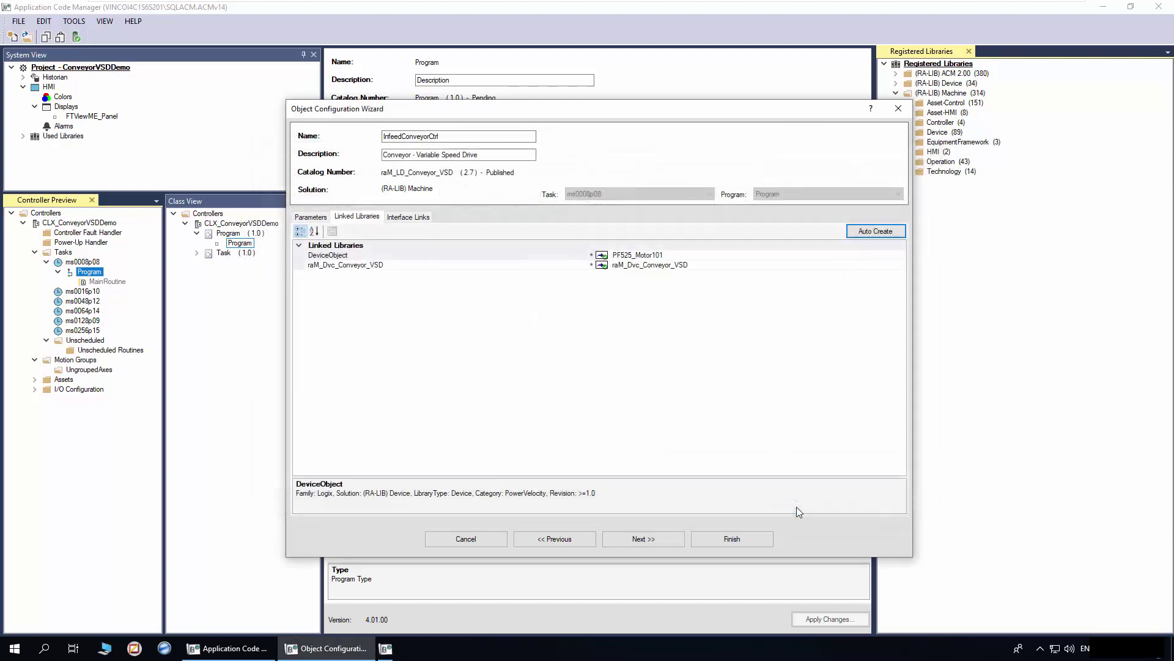
{"action": "left_click", "coordinate": [707, 541]}
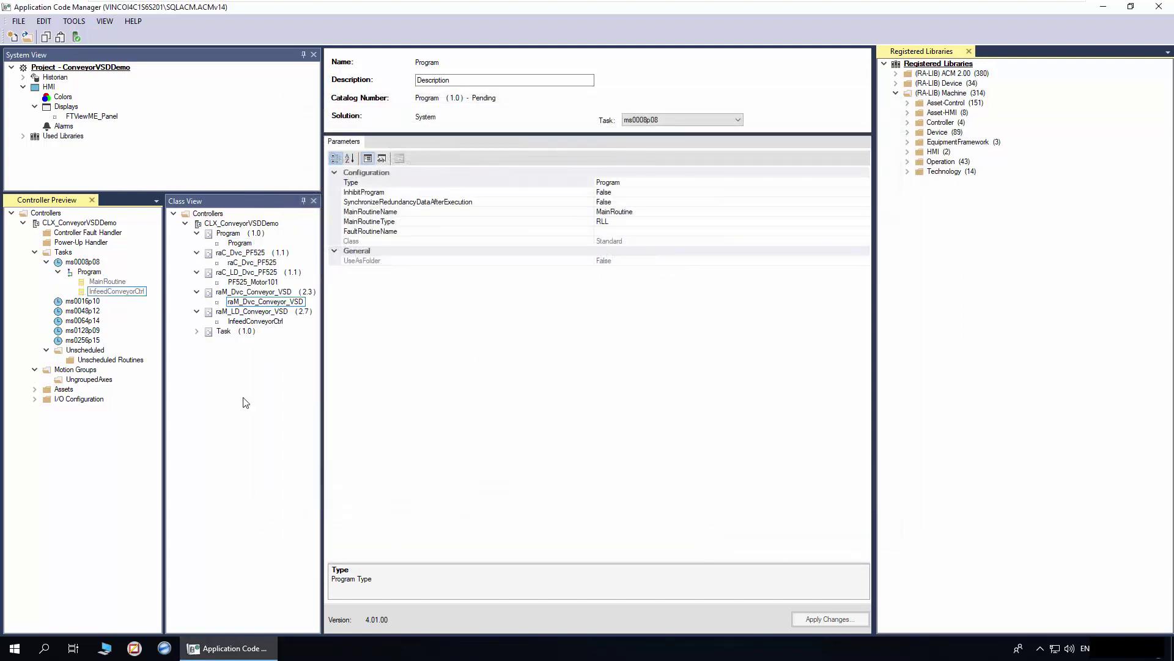
Step: Review the parameters of the new PF525_Motor101 and InfeedConveyorCtrl instances under the controller's classes
{"action": "left_click", "coordinate": [252, 281]}
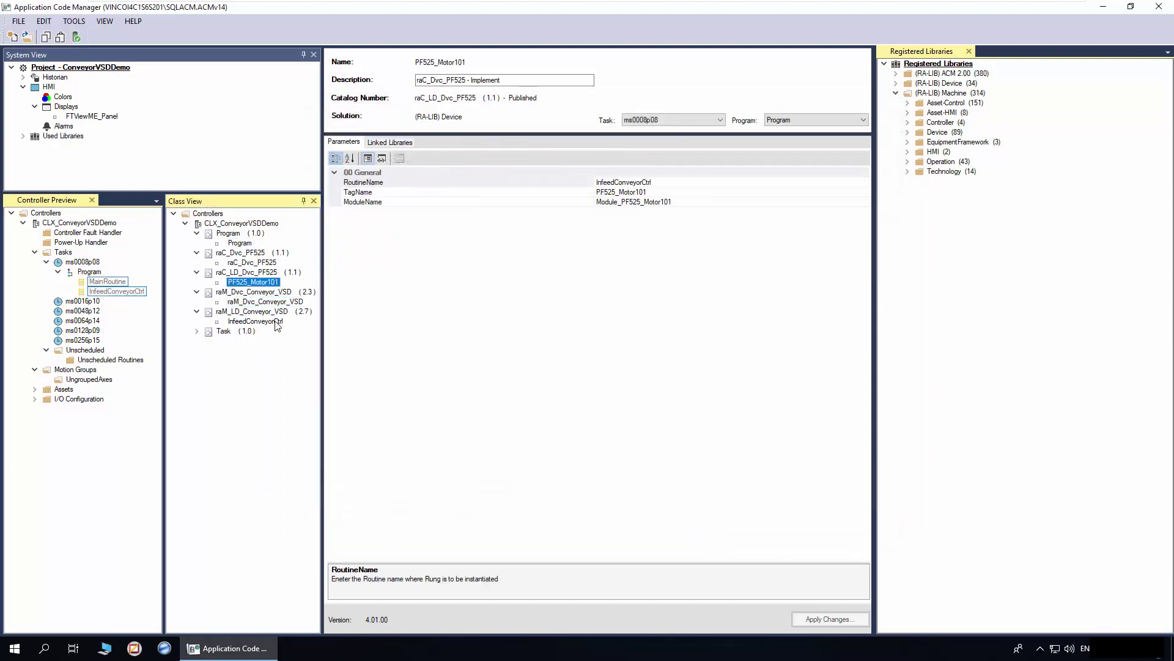
{"action": "left_click", "coordinate": [255, 321]}
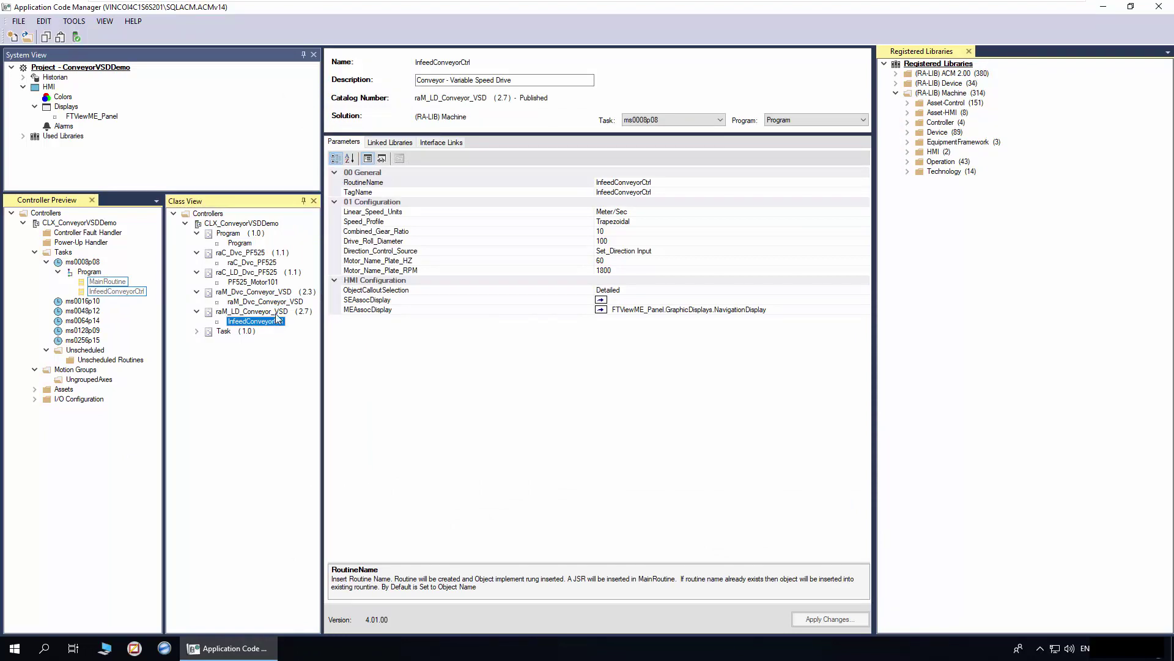
{"action": "left_click", "coordinate": [267, 283]}
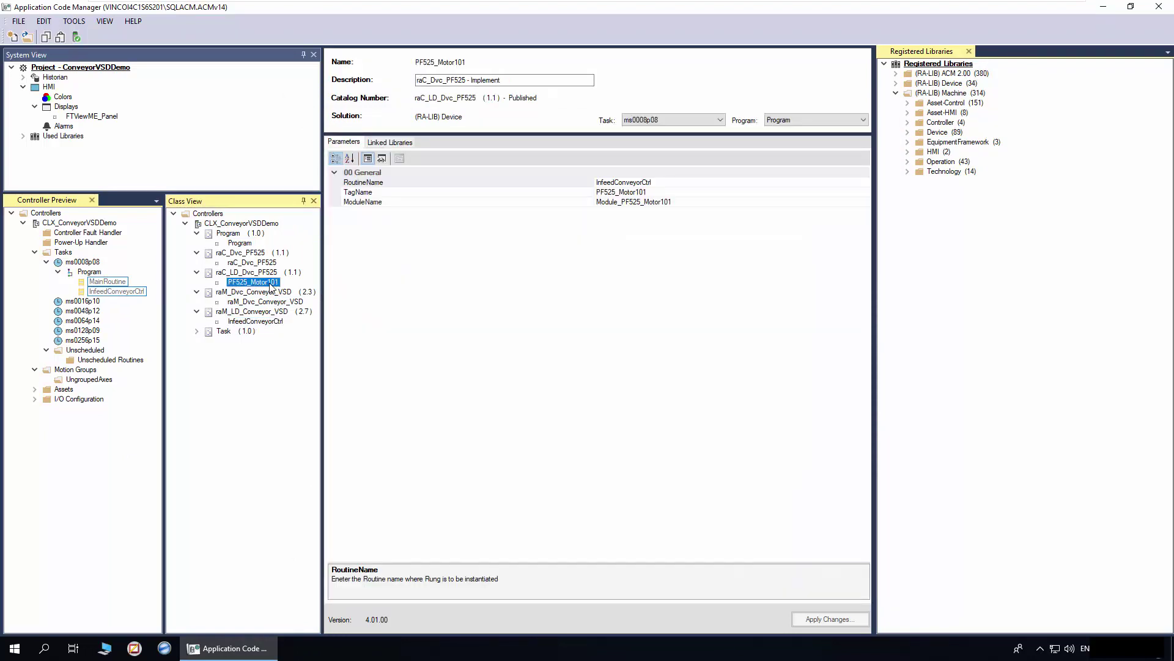